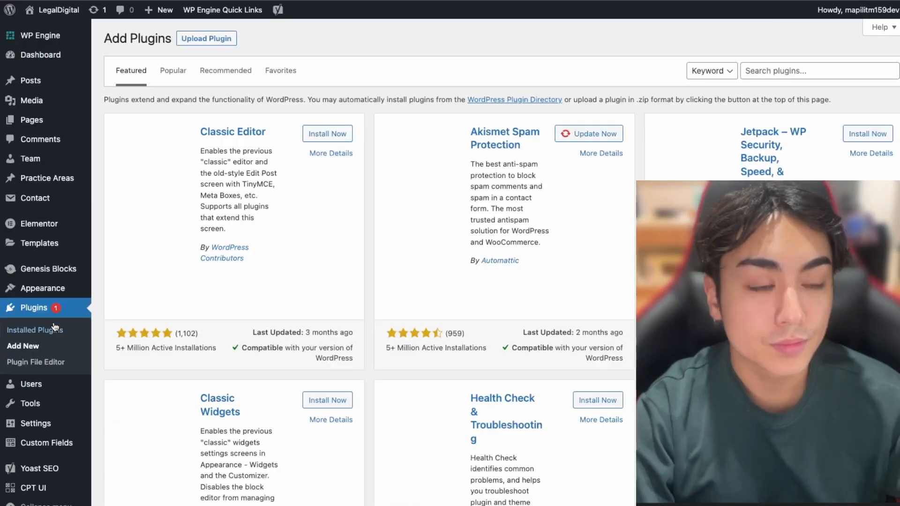
Search plugins for 'updraft' and install the UpdraftPlus WordPress Backup Plugin
{"action": "left_click", "coordinate": [782, 71]}
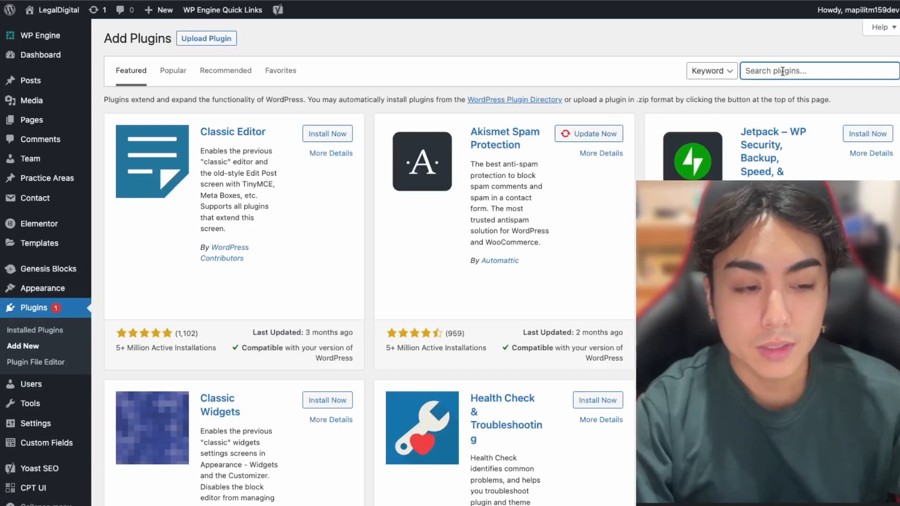
{"action": "type", "text": "updr"}
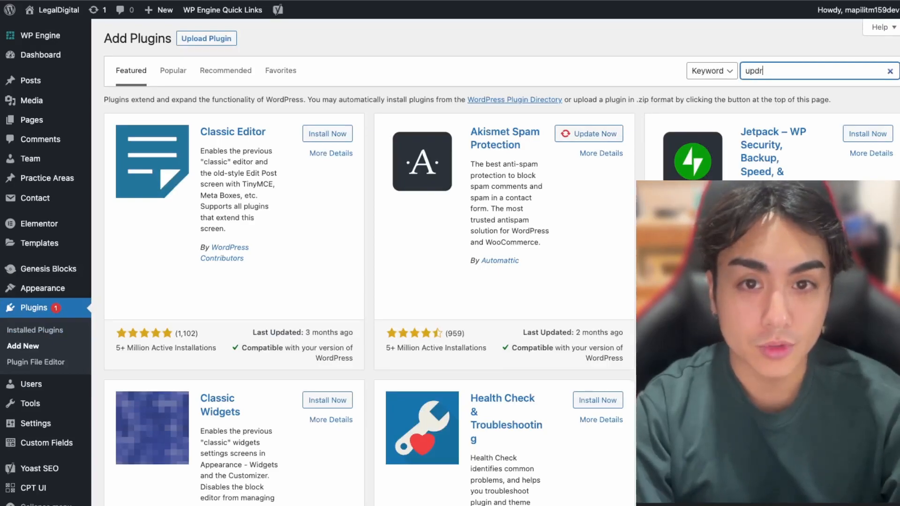
{"action": "type", "text": "aft"}
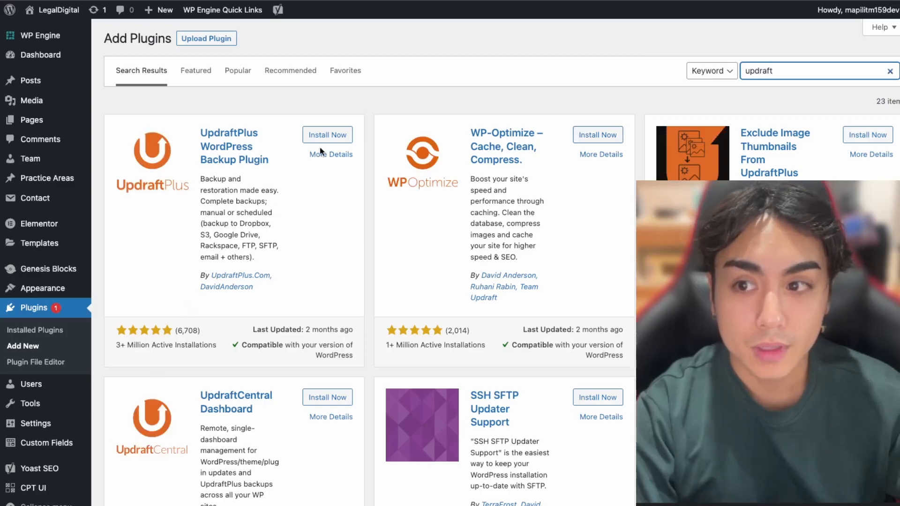
{"action": "left_click", "coordinate": [327, 135]}
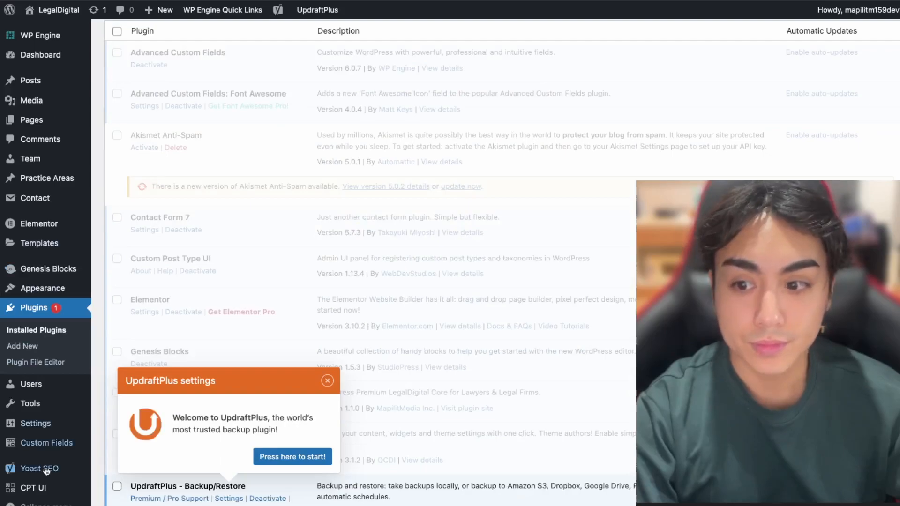
Run UpdraftPlus's first Backup Now of the site's database and files
{"action": "left_click", "coordinate": [258, 458]}
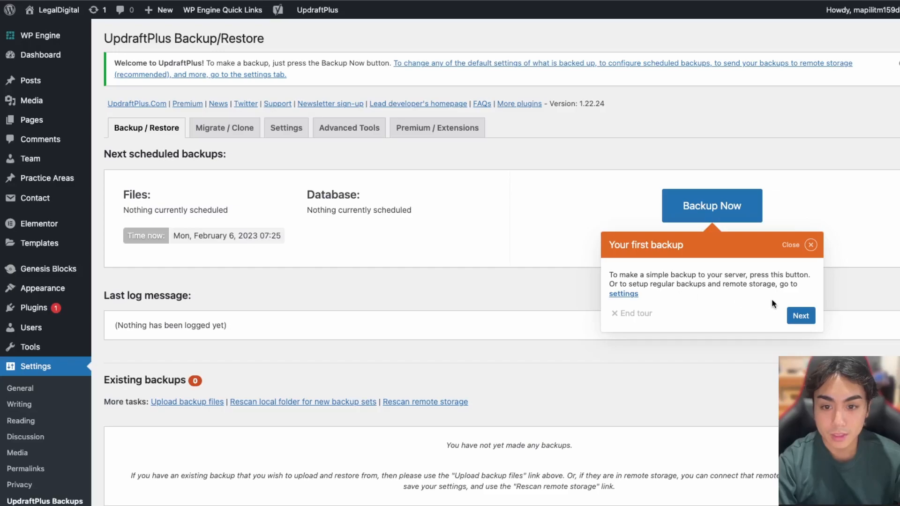
{"action": "left_click", "coordinate": [725, 208]}
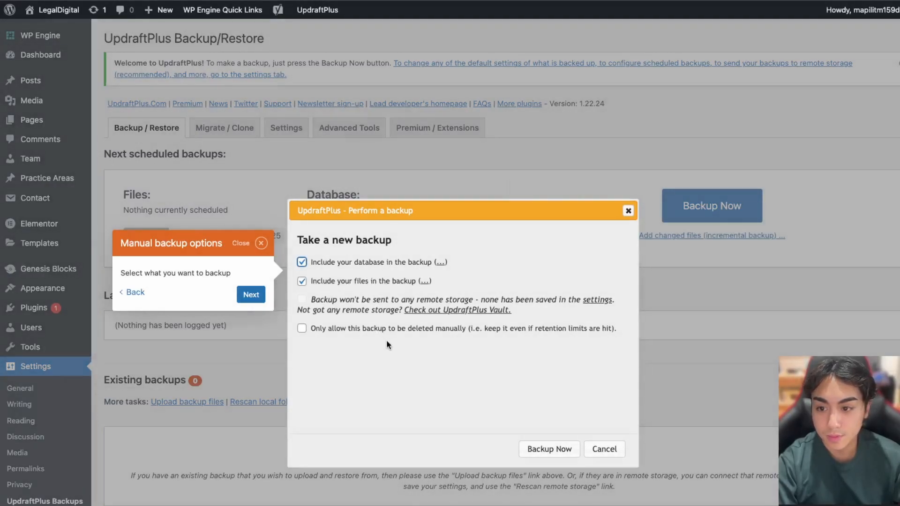
{"action": "left_click", "coordinate": [552, 449]}
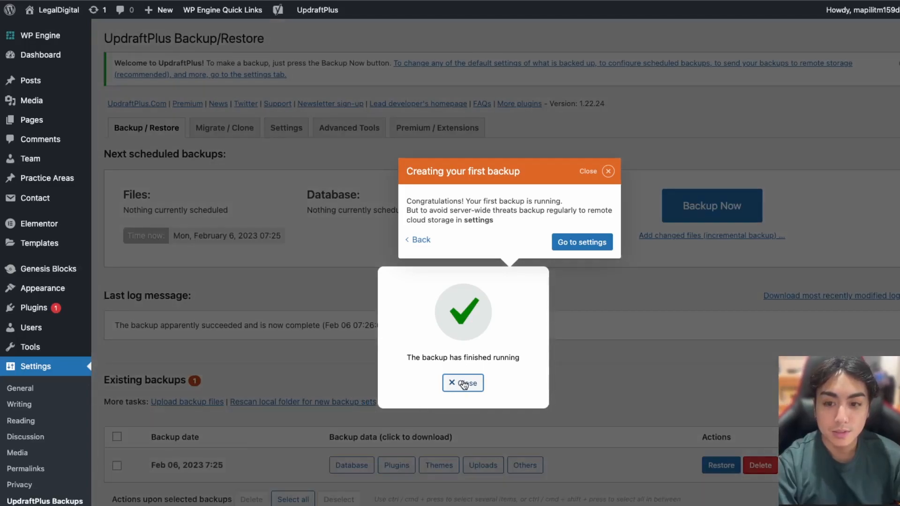
Dismiss the backup-finished popups and view UpdraftPlus's Advanced Tools page
{"action": "left_click", "coordinate": [462, 382]}
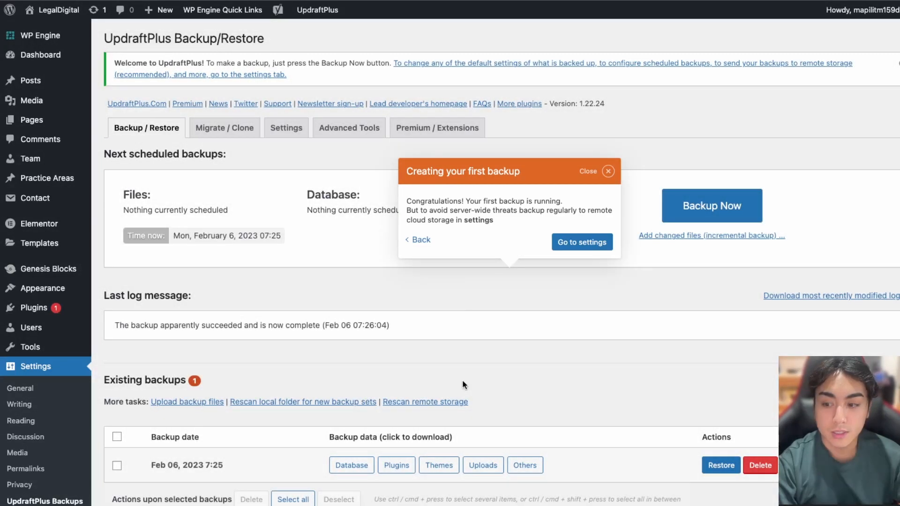
{"action": "left_click", "coordinate": [611, 173]}
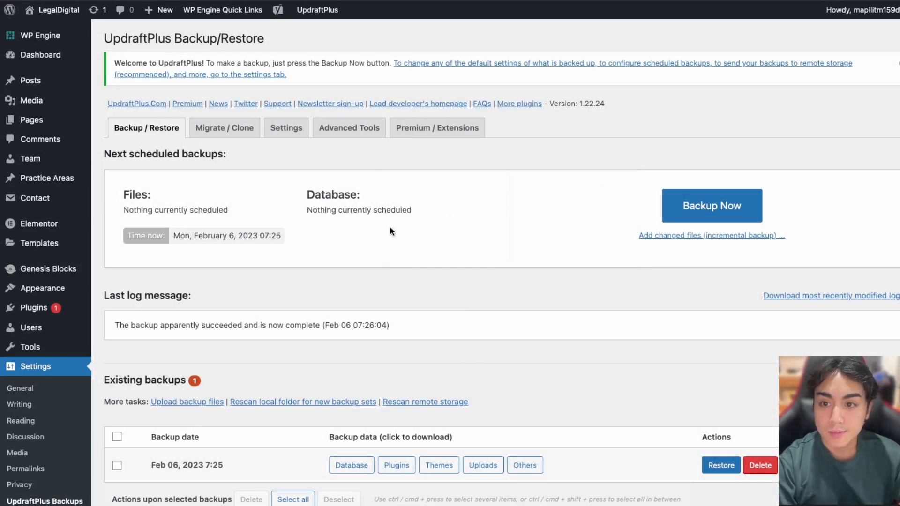
{"action": "left_click", "coordinate": [249, 132]}
Set both the Files and Database backup schedules in UpdraftPlus Settings to Daily
{"action": "left_click", "coordinate": [315, 133]}
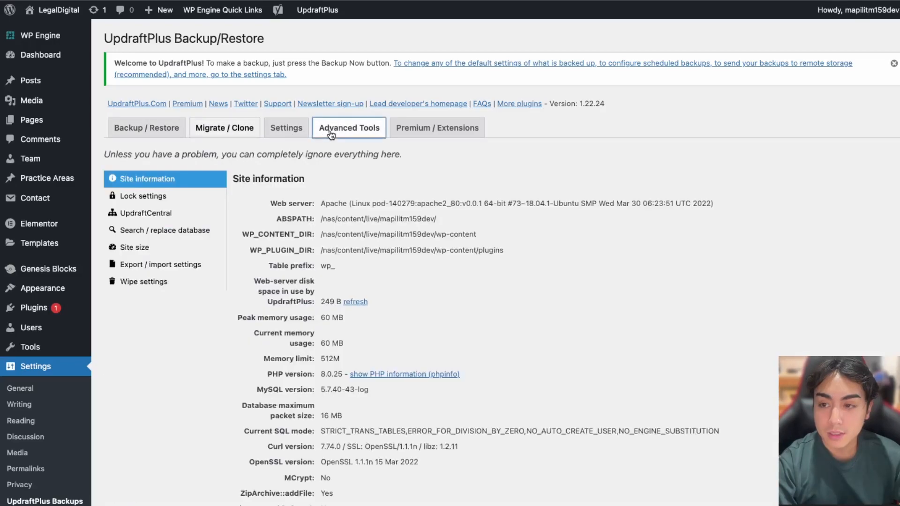
{"action": "left_click", "coordinate": [304, 132]}
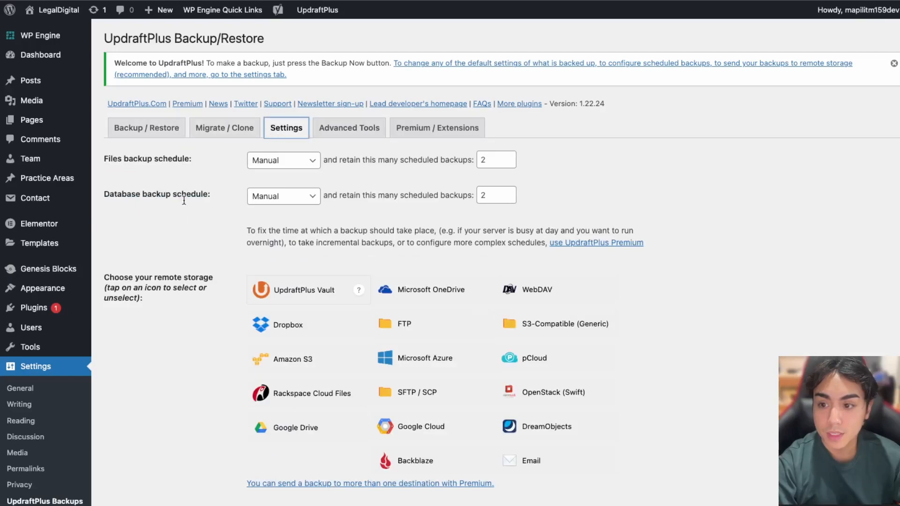
{"action": "left_click", "coordinate": [283, 158]}
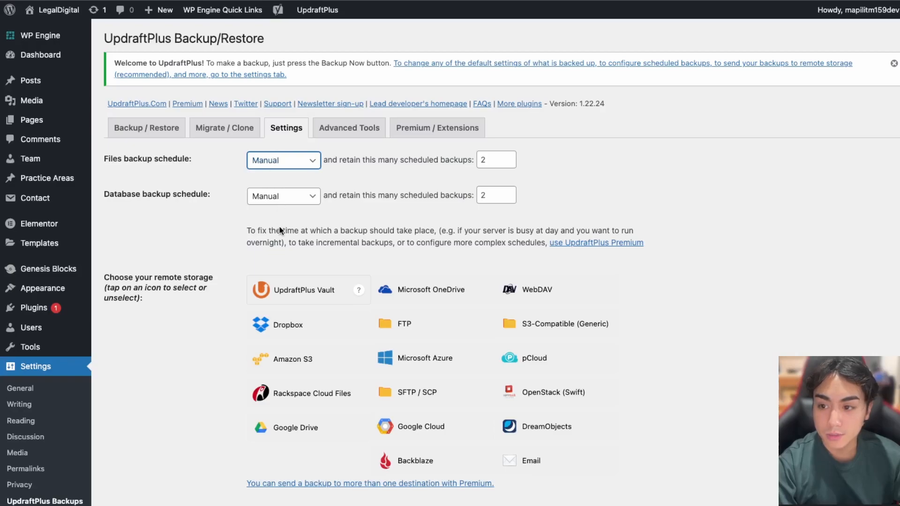
{"action": "key", "text": "d"}
{"action": "key", "text": "Tab"}
{"action": "key", "text": "Tab"}
{"action": "key", "text": "w"}
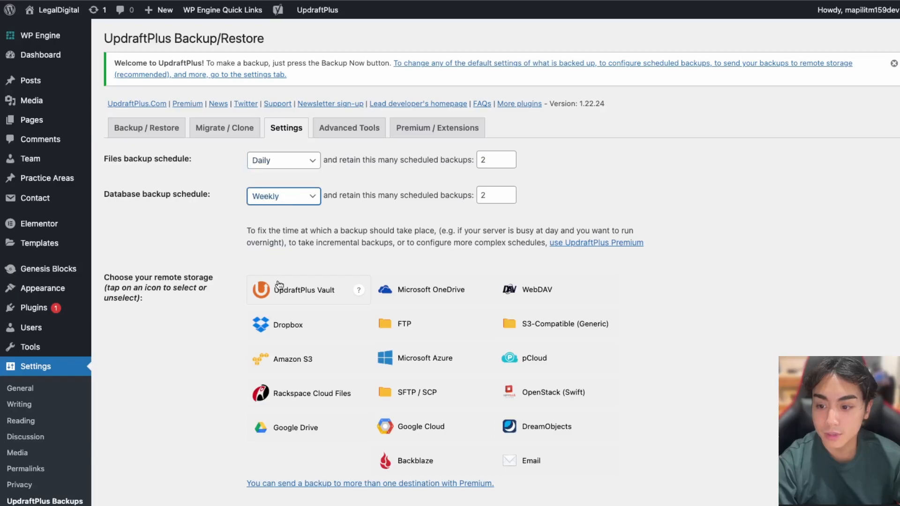
{"action": "key", "text": "d"}
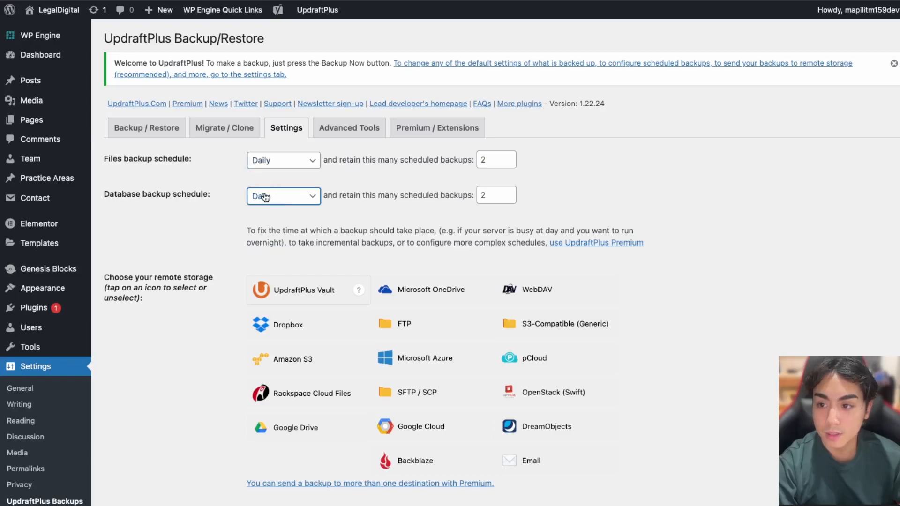
{"action": "scroll", "coordinate": [162, 188], "scroll_direction": "down", "scroll_amount": 3}
{"action": "scroll", "coordinate": [162, 188], "scroll_direction": "down", "scroll_amount": 3}
{"action": "scroll", "coordinate": [162, 187], "scroll_direction": "up", "scroll_amount": 3}
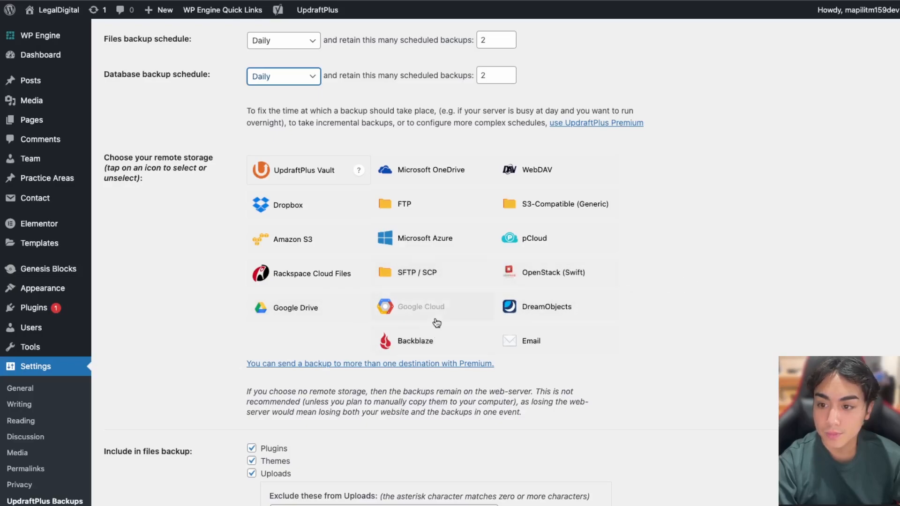
{"action": "scroll", "coordinate": [309, 248], "scroll_direction": "down", "scroll_amount": 6}
{"action": "scroll", "coordinate": [343, 280], "scroll_direction": "down", "scroll_amount": 7}
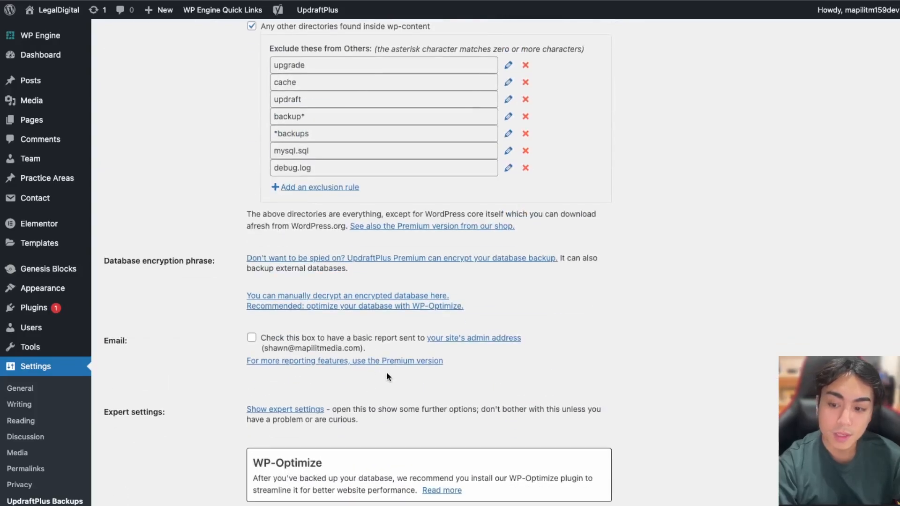
{"action": "scroll", "coordinate": [252, 432], "scroll_direction": "up", "scroll_amount": 13}
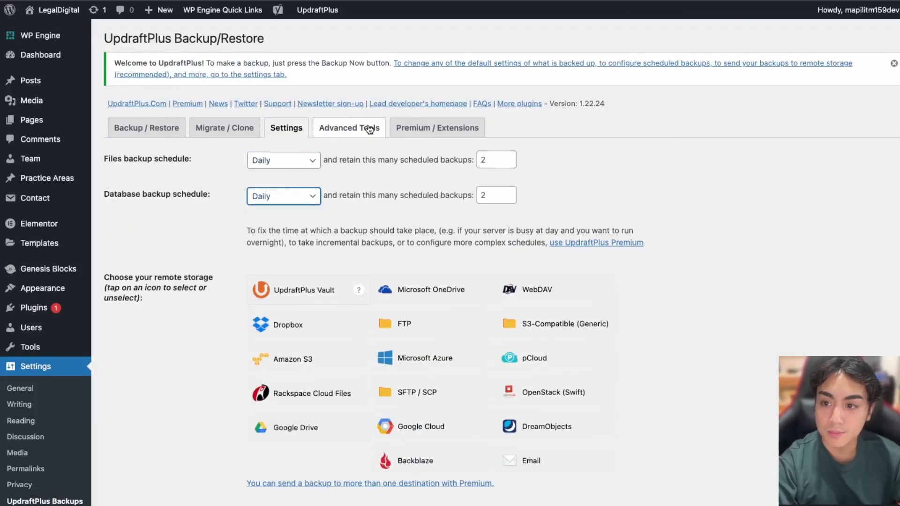
Scroll through UpdraftPlus's Premium / Extensions free-versus-premium feature comparison
{"action": "left_click", "coordinate": [370, 129]}
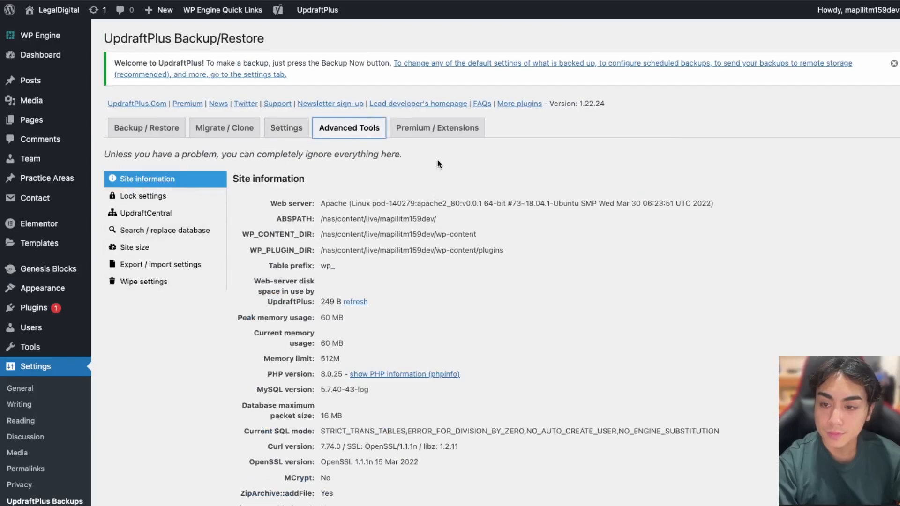
{"action": "left_click", "coordinate": [438, 134]}
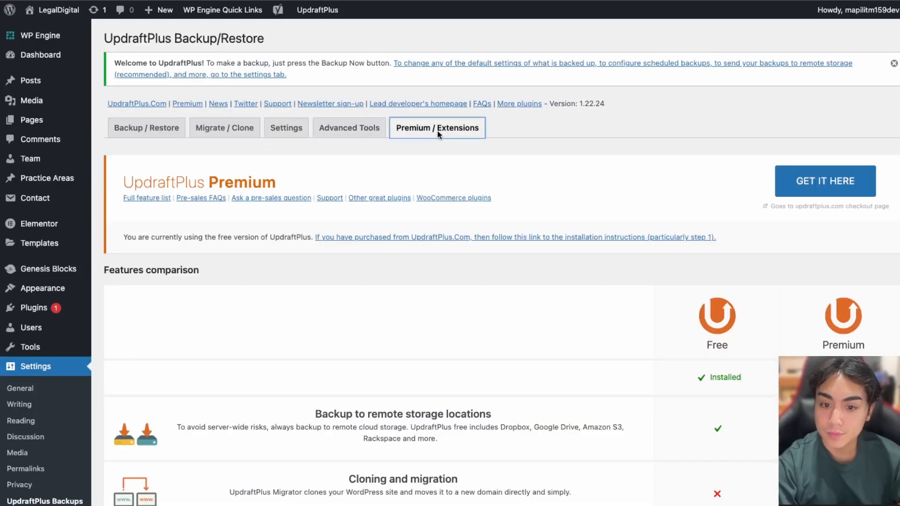
{"action": "scroll", "coordinate": [439, 135], "scroll_direction": "down", "scroll_amount": 2}
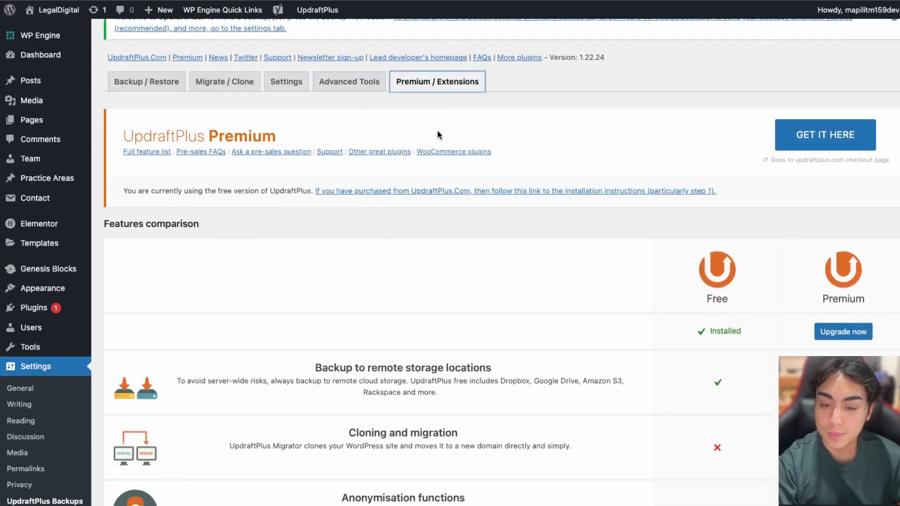
{"action": "scroll", "coordinate": [438, 135], "scroll_direction": "down", "scroll_amount": 2}
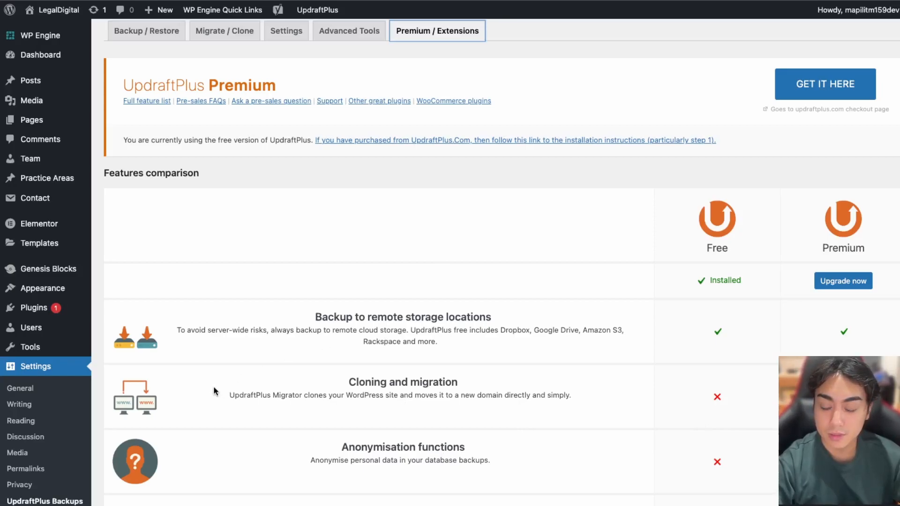
{"action": "scroll", "coordinate": [368, 295], "scroll_direction": "up", "scroll_amount": 3}
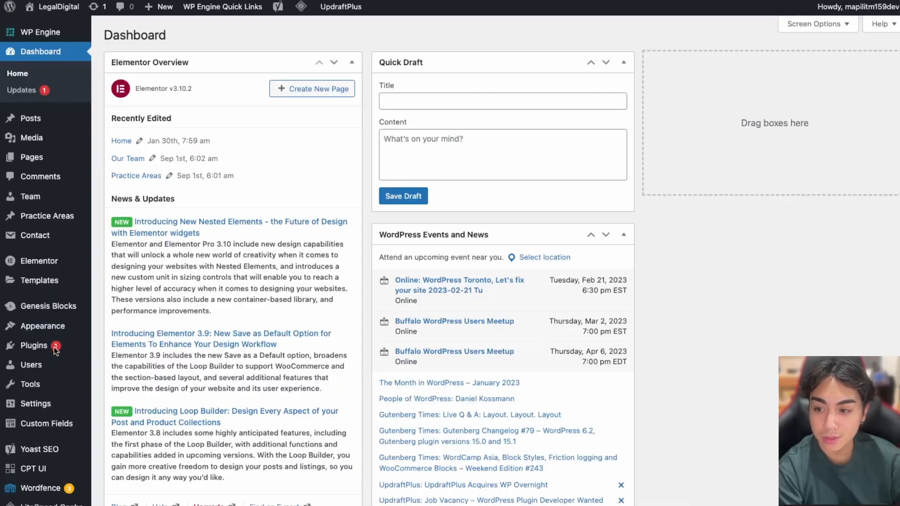
Bulk-update Akismet Anti-Spam to 5.0.2, skipping the restore point, then visit the site
{"action": "mouse_move", "coordinate": [38, 345]}
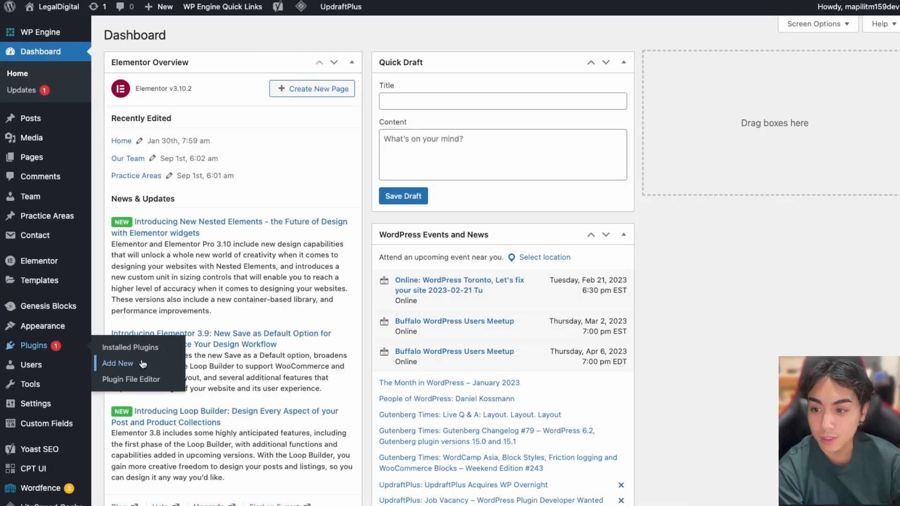
{"action": "left_click", "coordinate": [131, 349]}
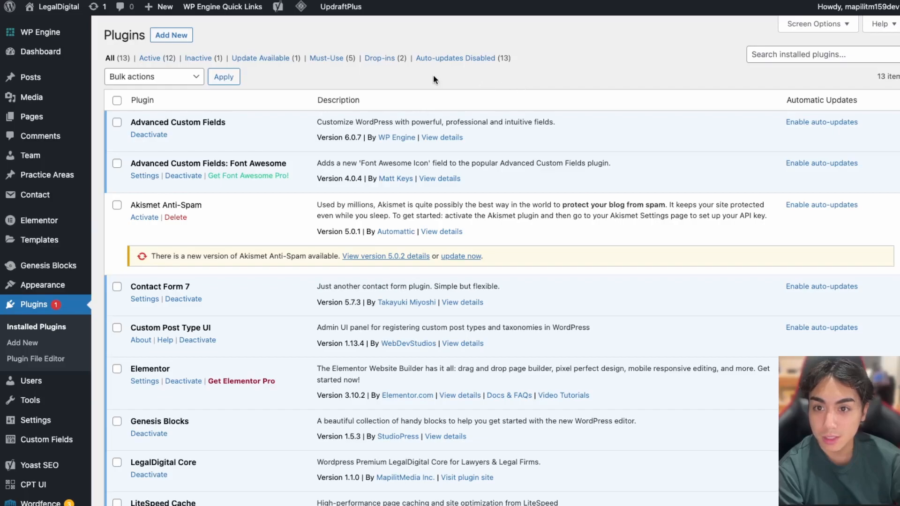
{"action": "left_click", "coordinate": [254, 60]}
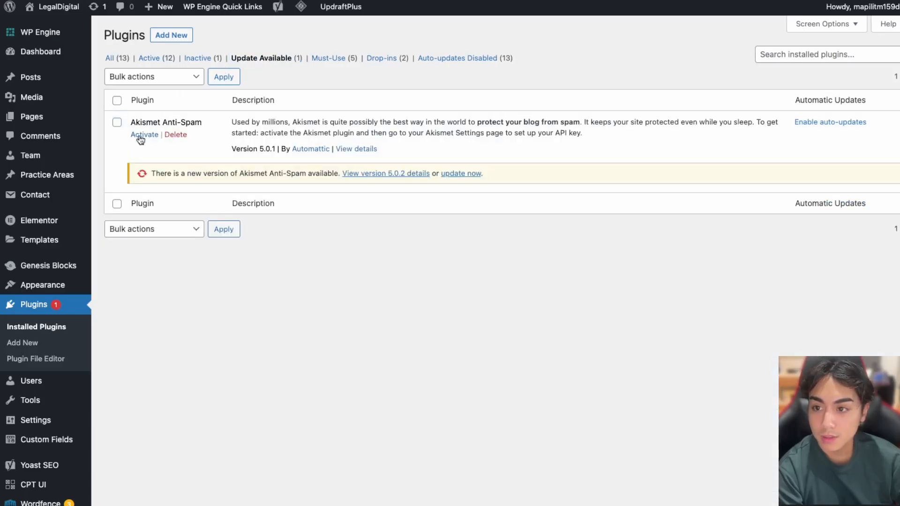
{"action": "left_click", "coordinate": [117, 100]}
{"action": "left_click", "coordinate": [141, 82]}
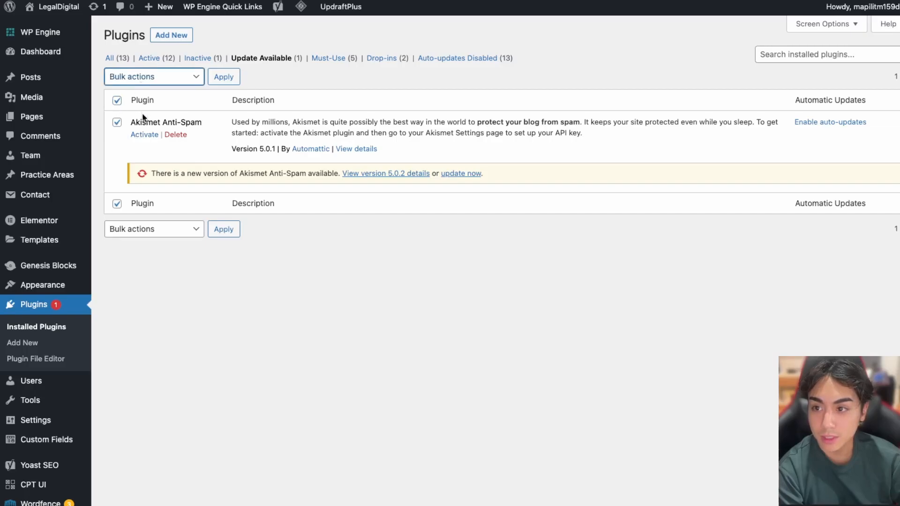
{"action": "left_click", "coordinate": [220, 79]}
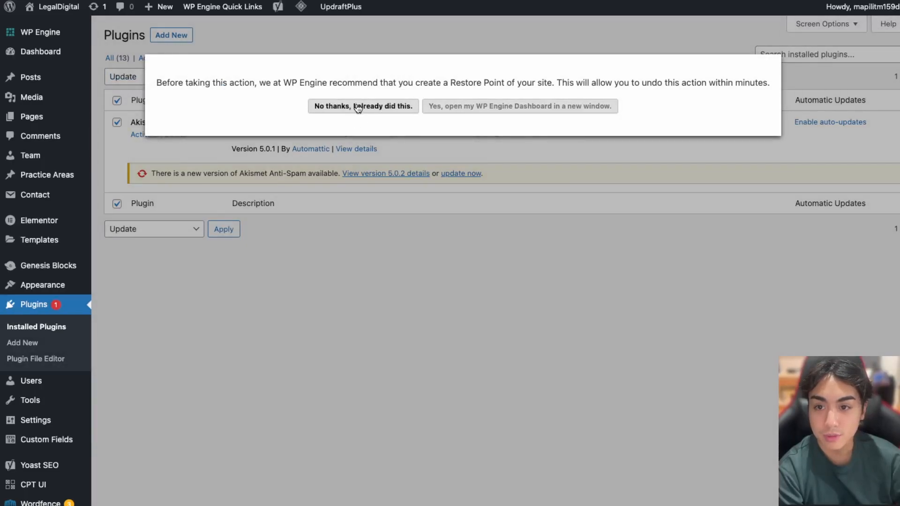
{"action": "left_click", "coordinate": [358, 112]}
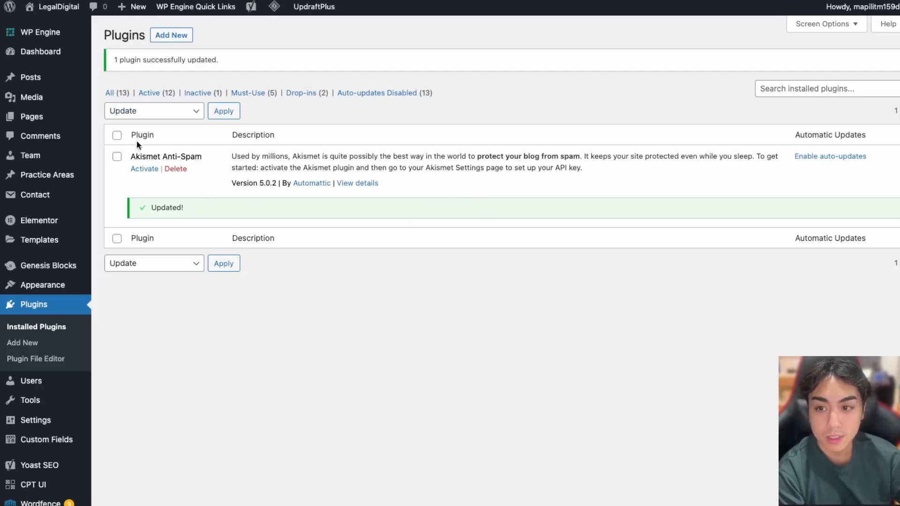
{"action": "mouse_move", "coordinate": [63, 14]}
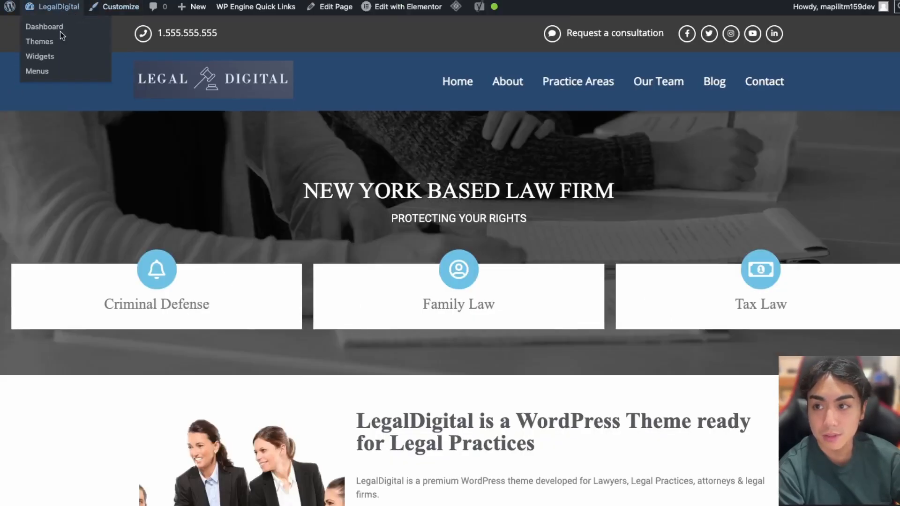
Return from the live LegalDigital site to the WordPress admin dashboard
{"action": "scroll", "coordinate": [478, 239], "scroll_direction": "down", "scroll_amount": 5}
{"action": "scroll", "coordinate": [482, 239], "scroll_direction": "up", "scroll_amount": 5}
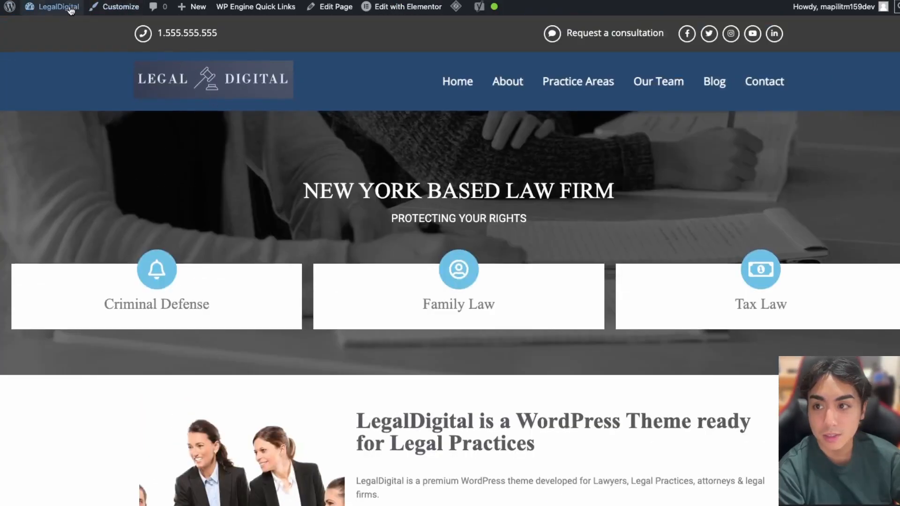
{"action": "mouse_move", "coordinate": [58, 7]}
{"action": "left_click", "coordinate": [64, 28]}
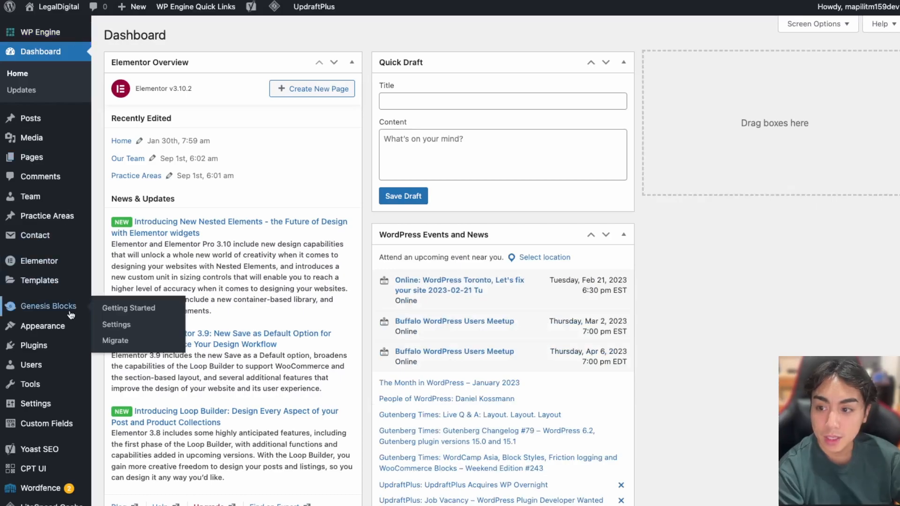
View the active LegalDigital Child theme's details on the Themes page, then close them
{"action": "mouse_move", "coordinate": [41, 342]}
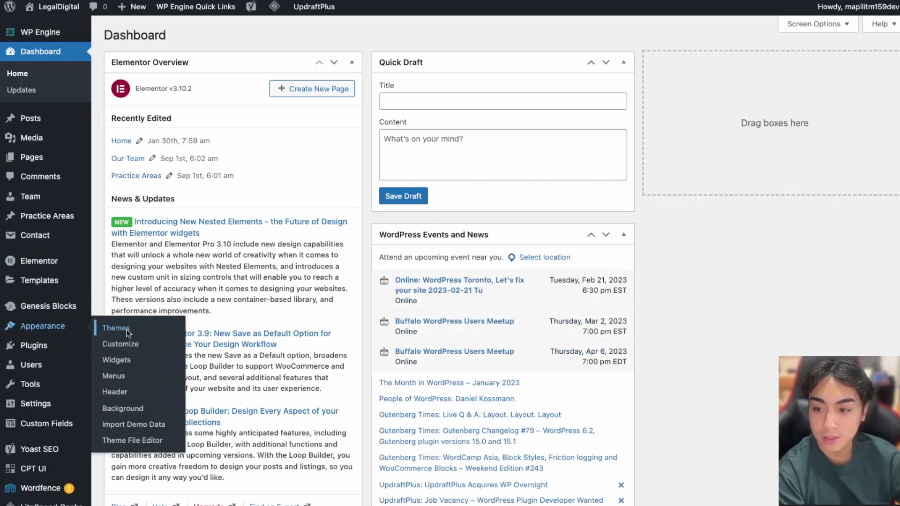
{"action": "left_click", "coordinate": [125, 329]}
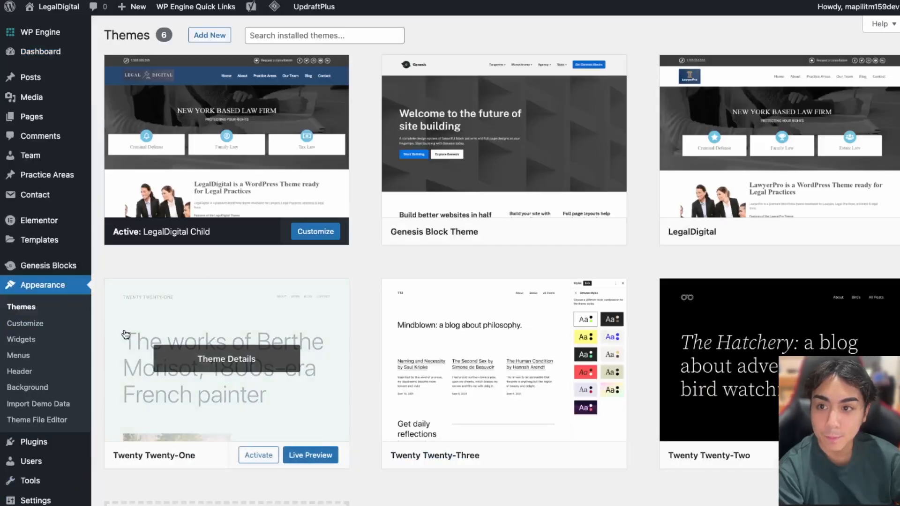
{"action": "mouse_move", "coordinate": [260, 137]}
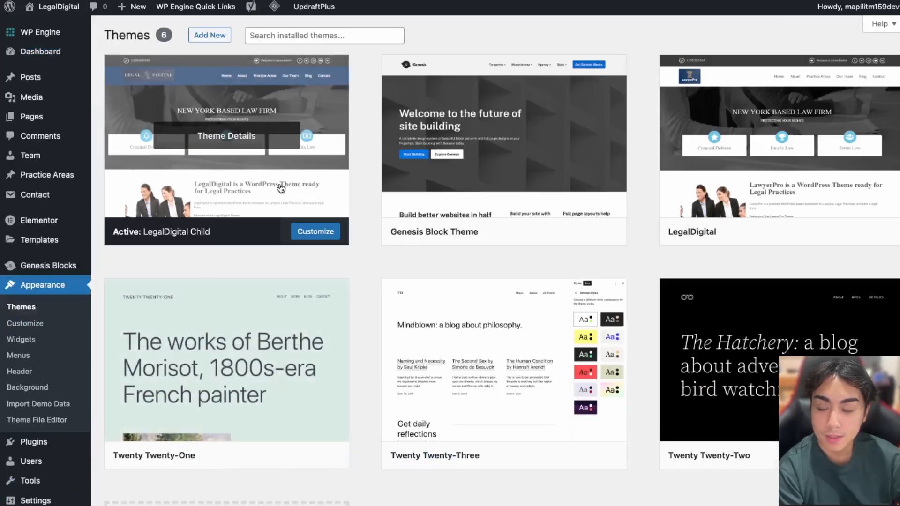
{"action": "left_click", "coordinate": [259, 136]}
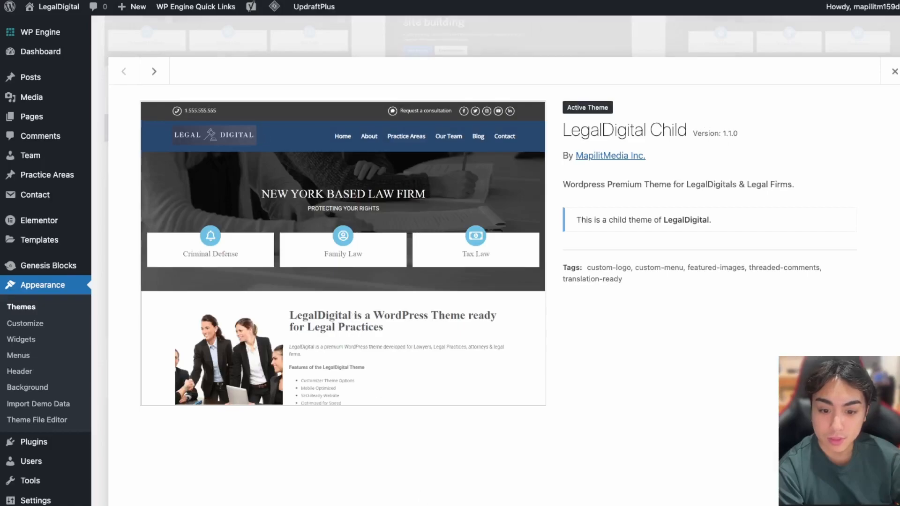
{"action": "left_click", "coordinate": [895, 72]}
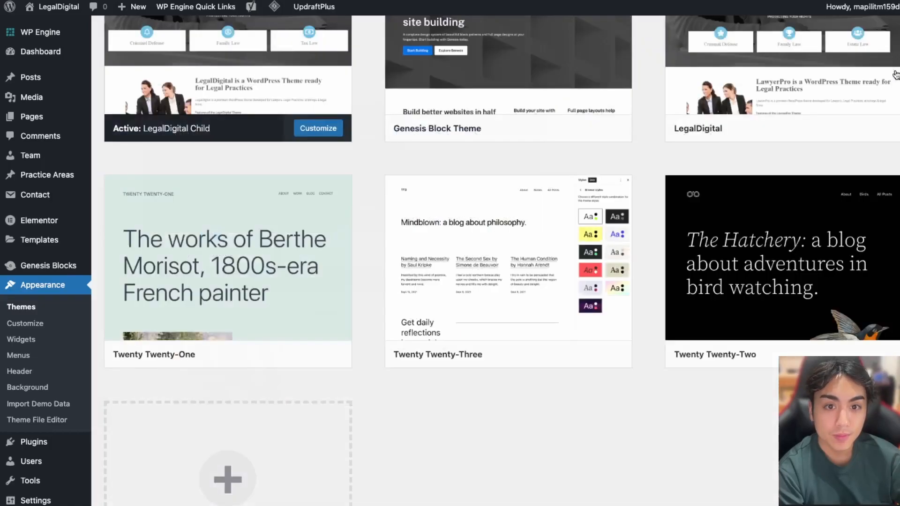
{"action": "mouse_move", "coordinate": [532, 418]}
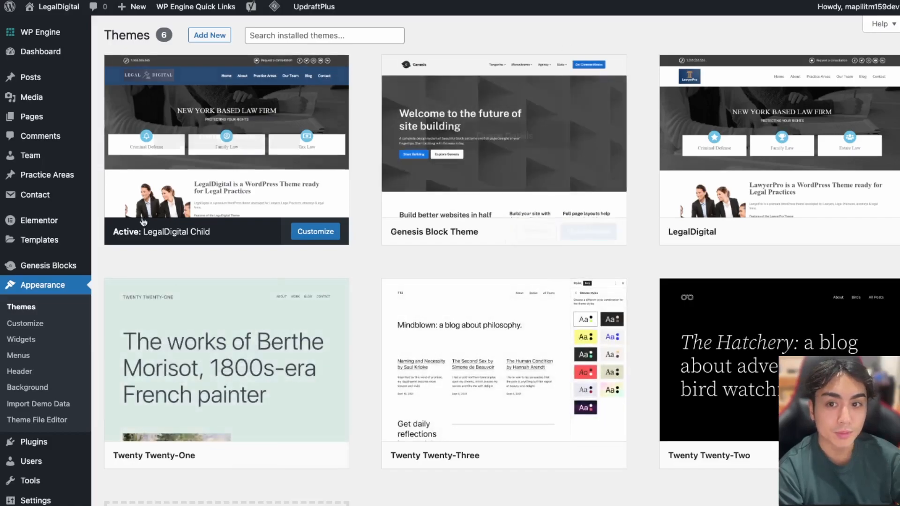
{"action": "mouse_move", "coordinate": [488, 160]}
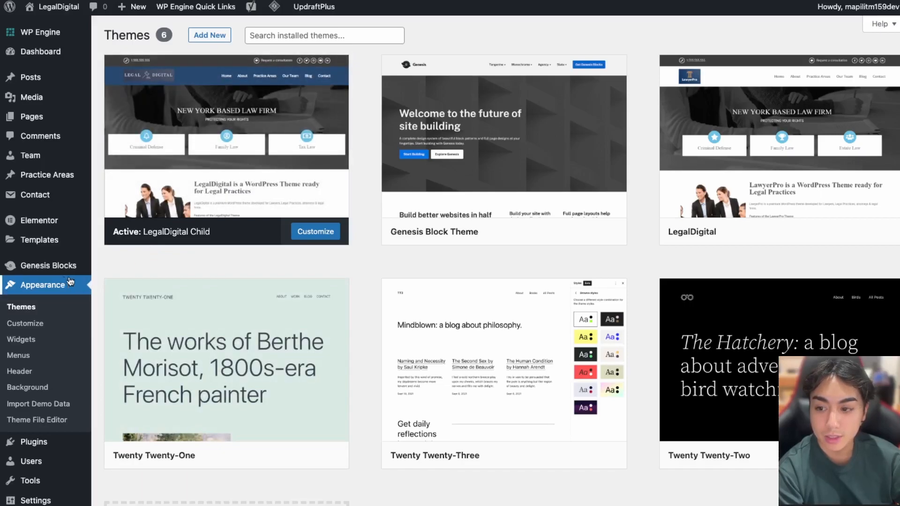
{"action": "mouse_move", "coordinate": [76, 276]}
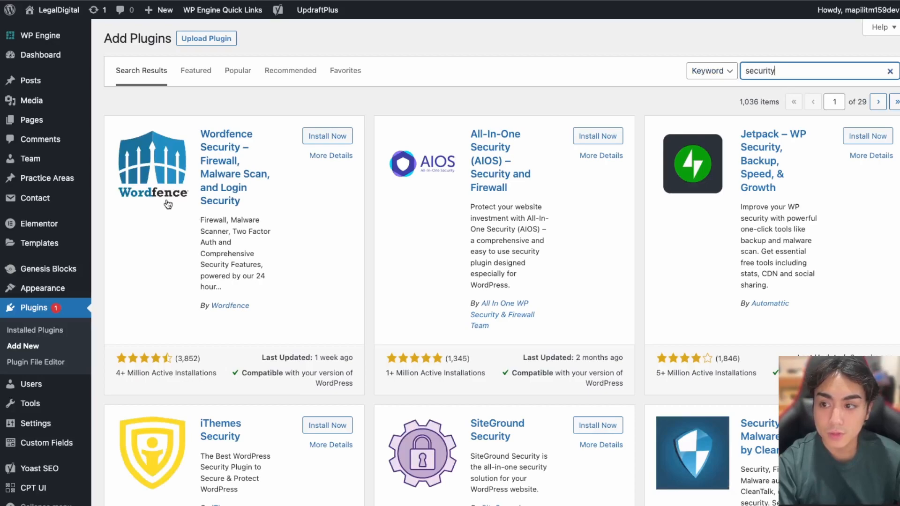
Install the Wordfence Security plugin from the 'security' search results
{"action": "left_click", "coordinate": [327, 136]}
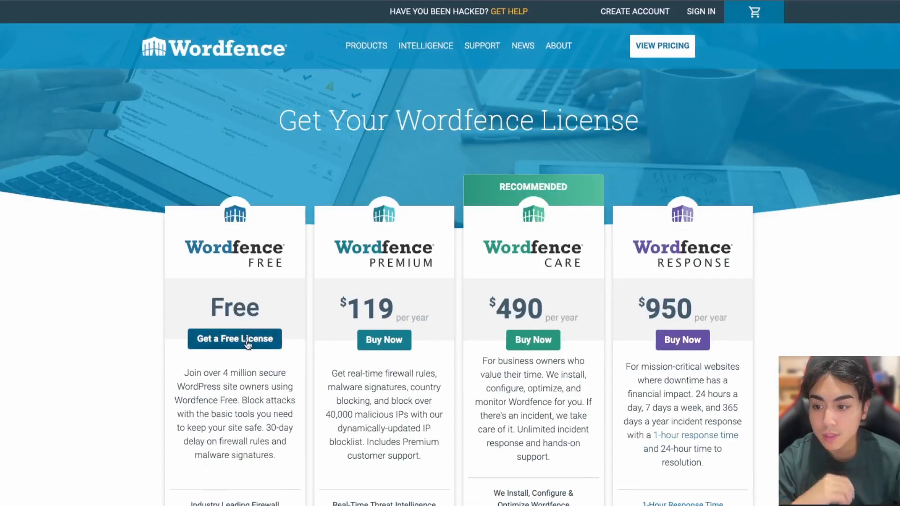
Register for a free Wordfence license with the site's e-mail, accepting the 30-day delay and terms
{"action": "left_click", "coordinate": [248, 341]}
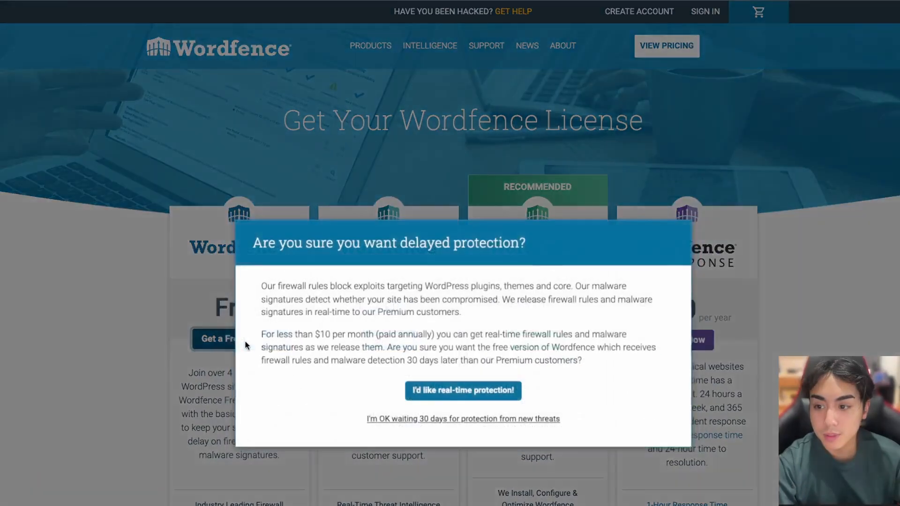
{"action": "left_click", "coordinate": [467, 420]}
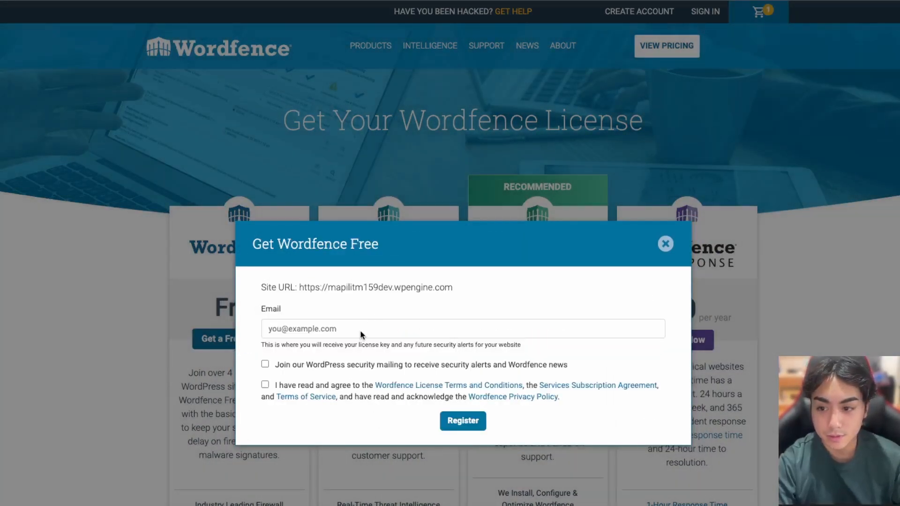
{"action": "left_click", "coordinate": [361, 330]}
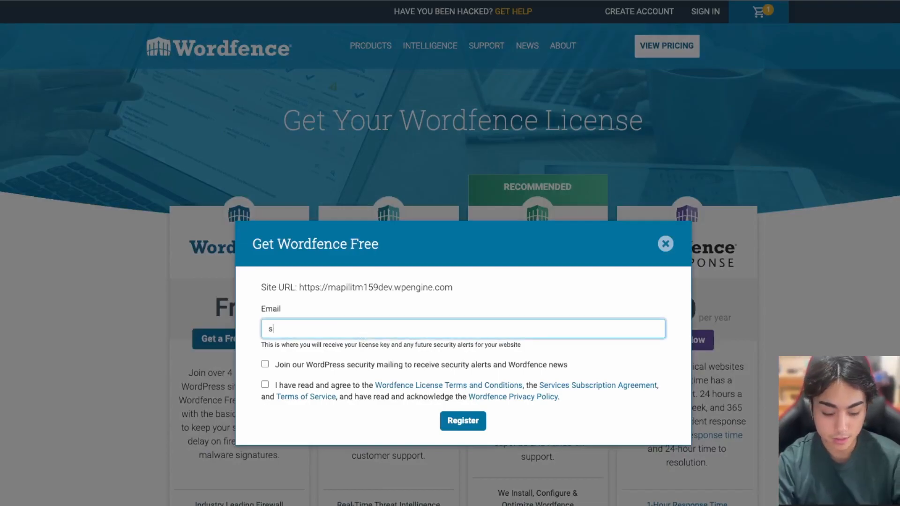
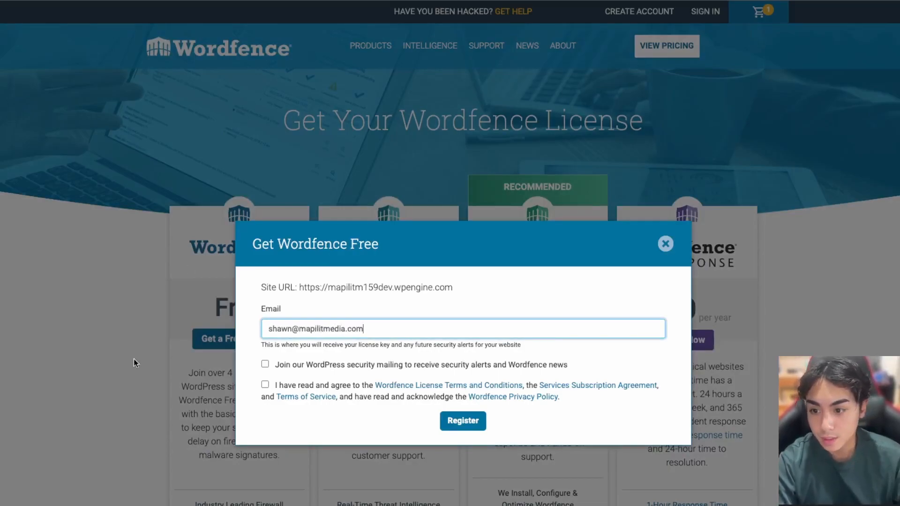
{"action": "left_click", "coordinate": [265, 385]}
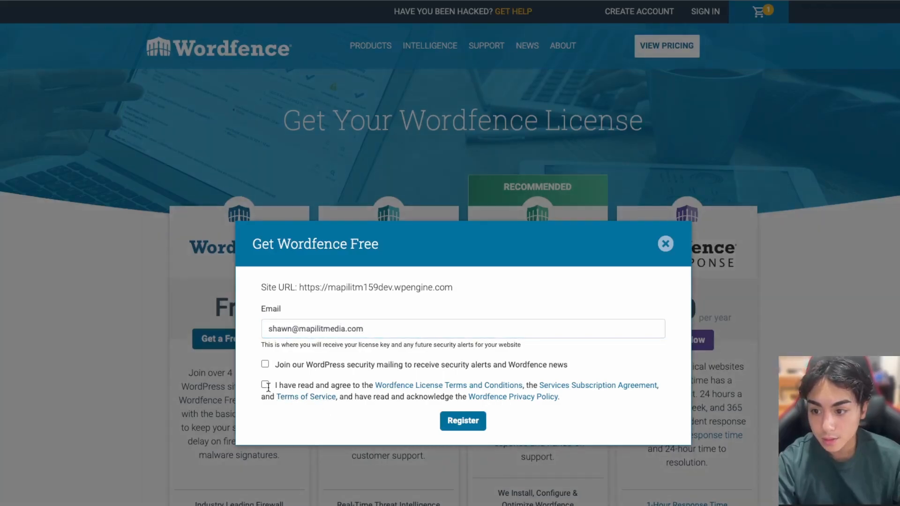
{"action": "left_click", "coordinate": [462, 422]}
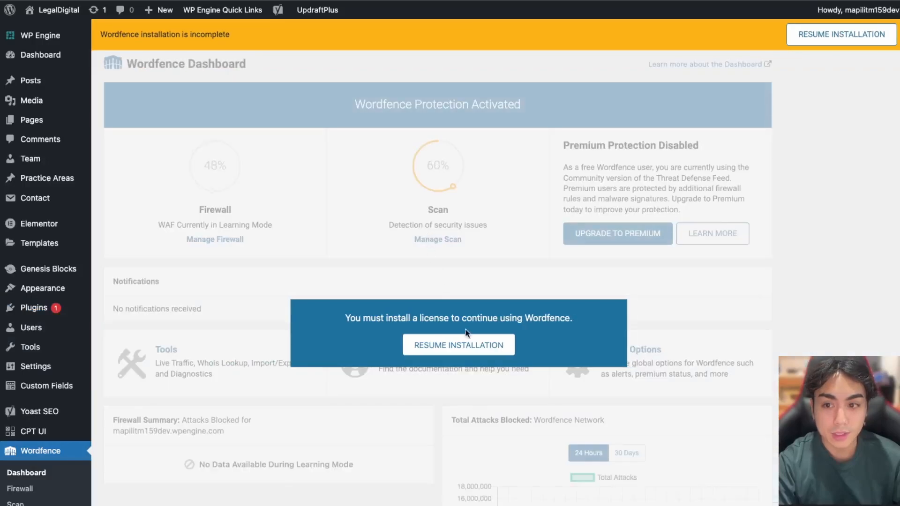
Install the free license by pasting the license key, entering the e-mail and accepting the terms
{"action": "left_click", "coordinate": [482, 350]}
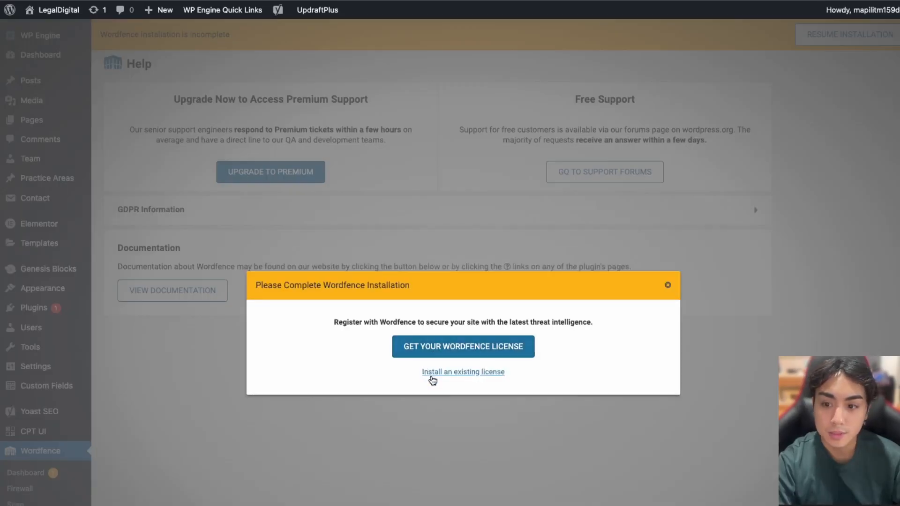
{"action": "left_click", "coordinate": [439, 374]}
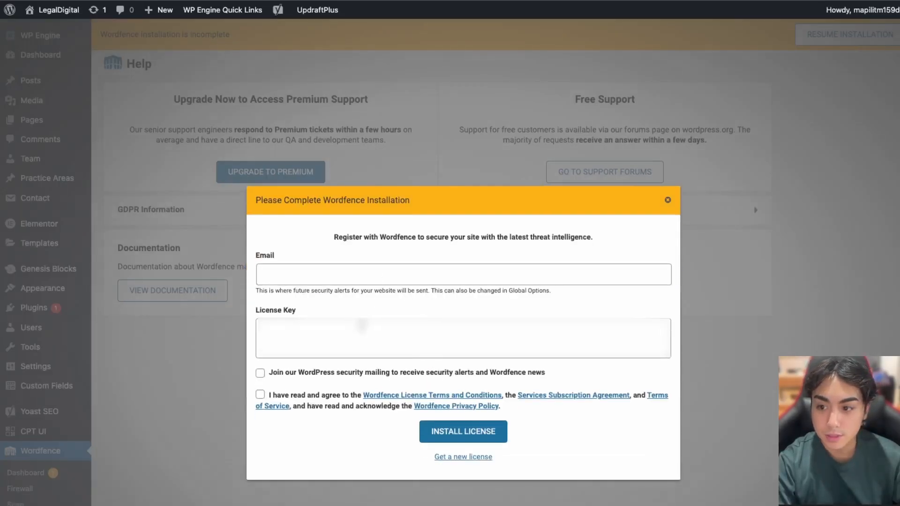
{"action": "left_click", "coordinate": [357, 333]}
{"action": "key", "text": "ctrl+v"}
{"action": "left_click", "coordinate": [364, 271]}
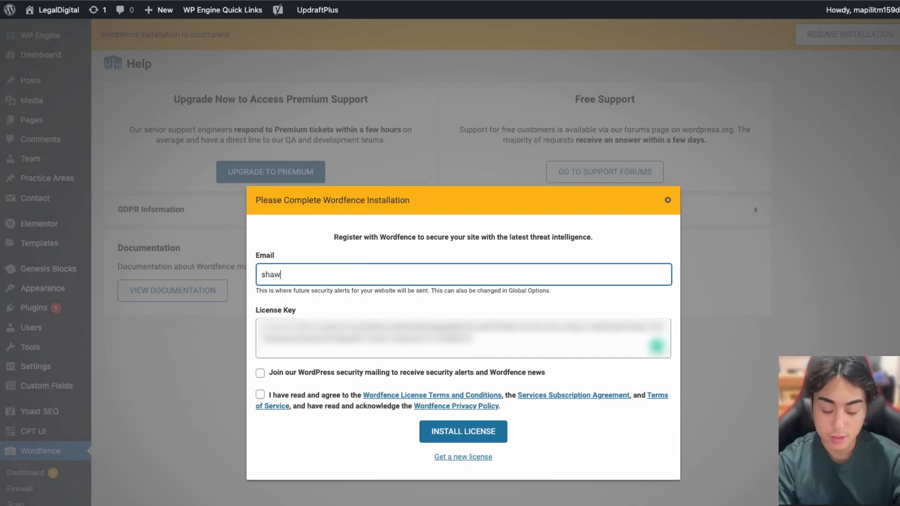
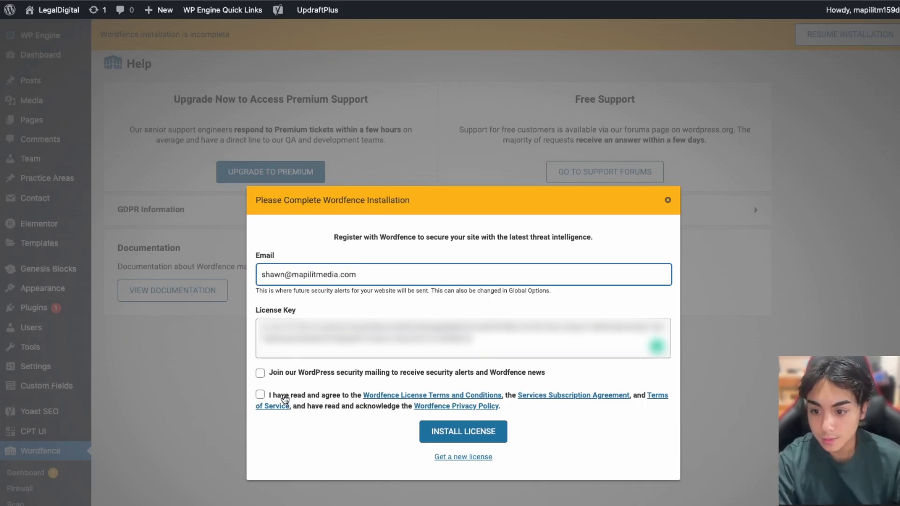
{"action": "left_click", "coordinate": [260, 394]}
{"action": "left_click", "coordinate": [480, 432]}
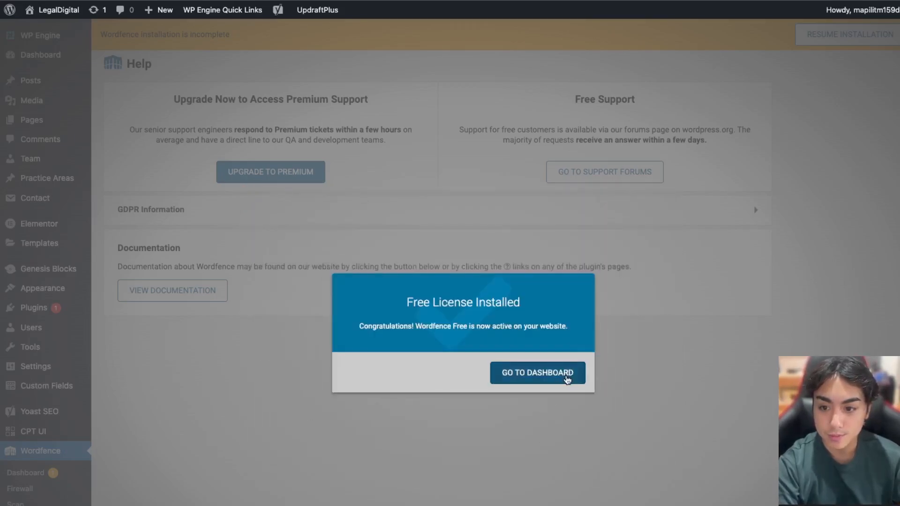
{"action": "left_click_drag", "start_coordinate": [404, 306], "coordinate": [525, 310]}
Step through the Wordfence dashboard tour to the end
{"action": "left_click", "coordinate": [531, 376]}
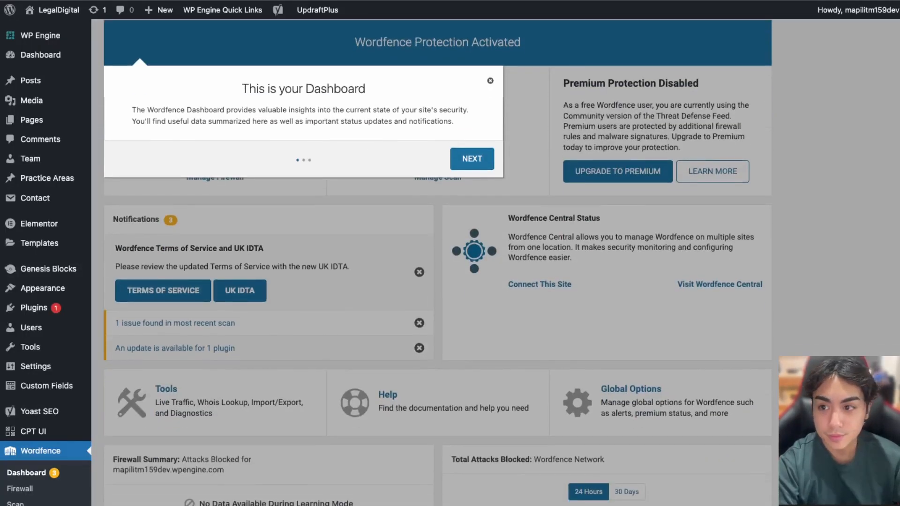
{"action": "left_click", "coordinate": [465, 159]}
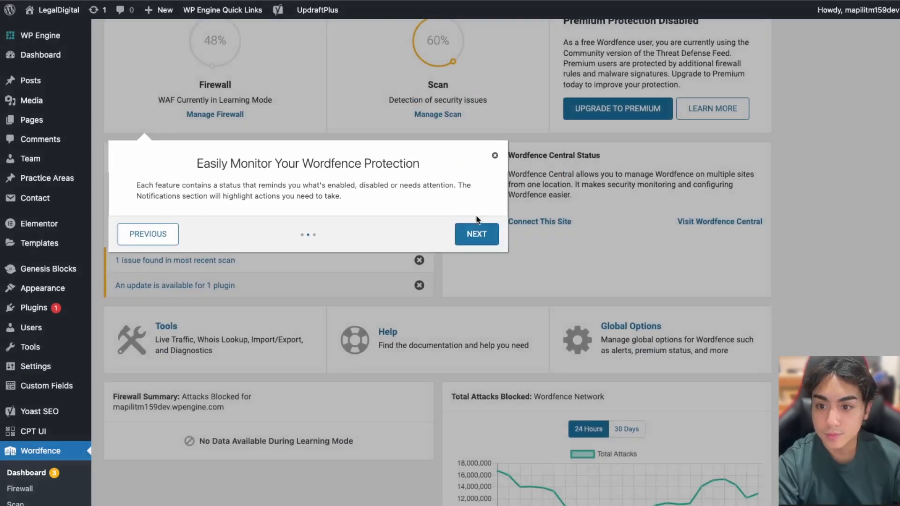
{"action": "left_click", "coordinate": [476, 233]}
{"action": "left_click", "coordinate": [514, 402]}
{"action": "scroll", "coordinate": [685, 485], "scroll_direction": "up", "scroll_amount": 3}
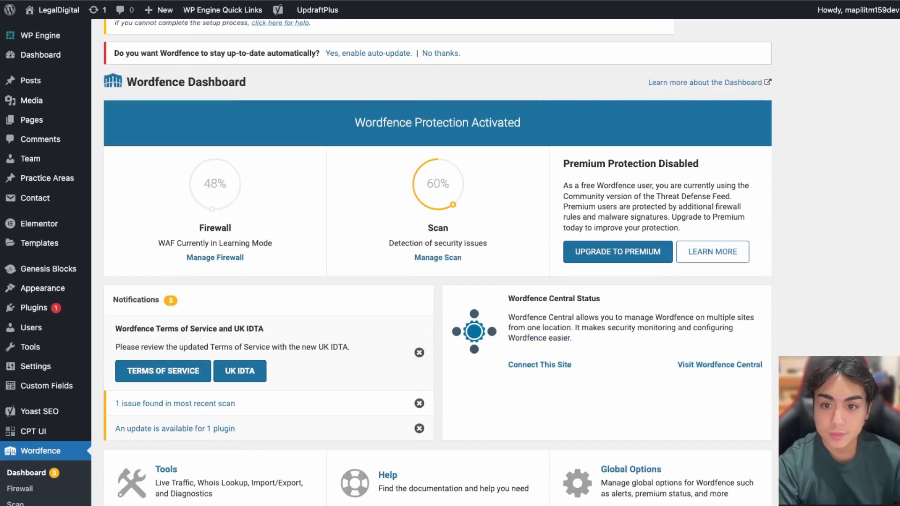
Open Wordfence Firewall and step through its tour, including Brute Force Protection
{"action": "left_click", "coordinate": [19, 493]}
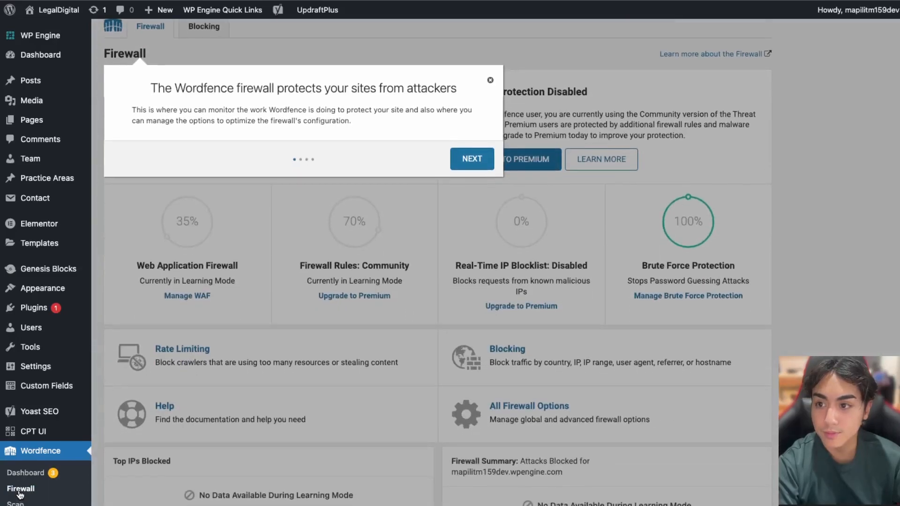
{"action": "left_click", "coordinate": [474, 160]}
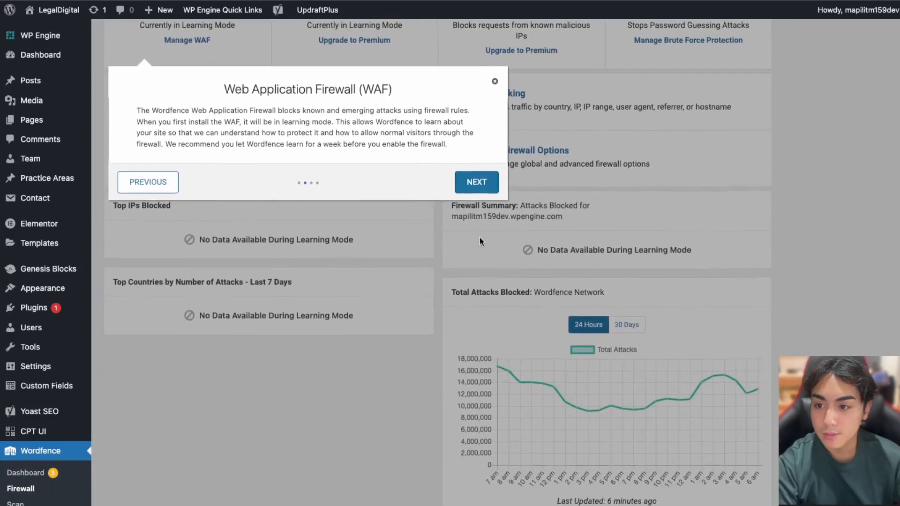
{"action": "left_click", "coordinate": [470, 186]}
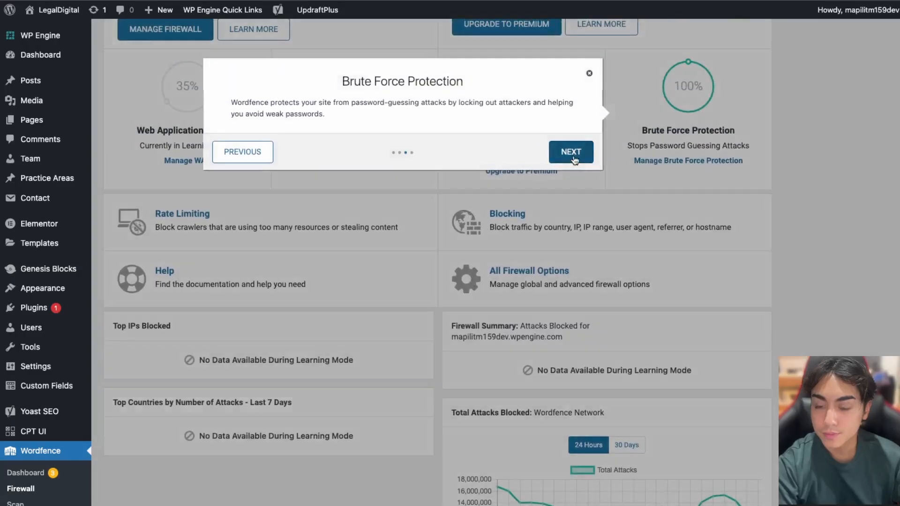
{"action": "left_click", "coordinate": [572, 158]}
{"action": "left_click", "coordinate": [408, 211]}
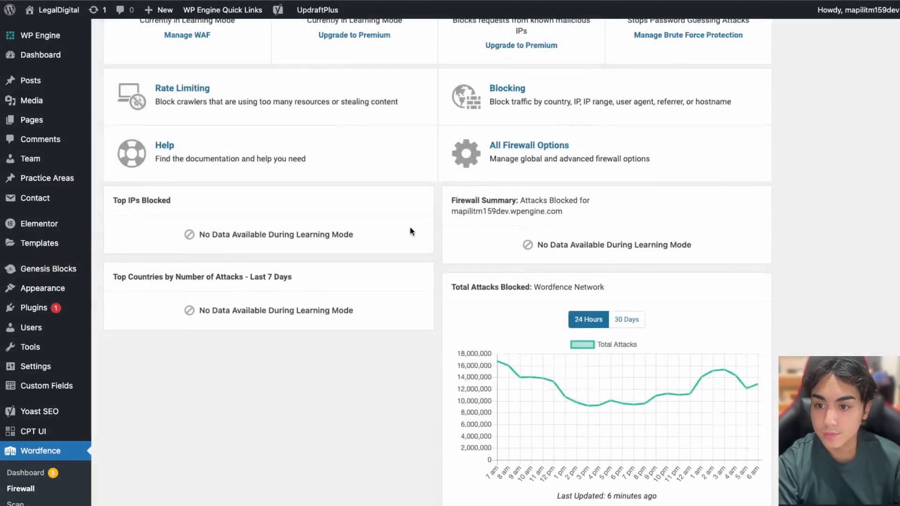
{"action": "scroll", "coordinate": [398, 218], "scroll_direction": "up", "scroll_amount": 3}
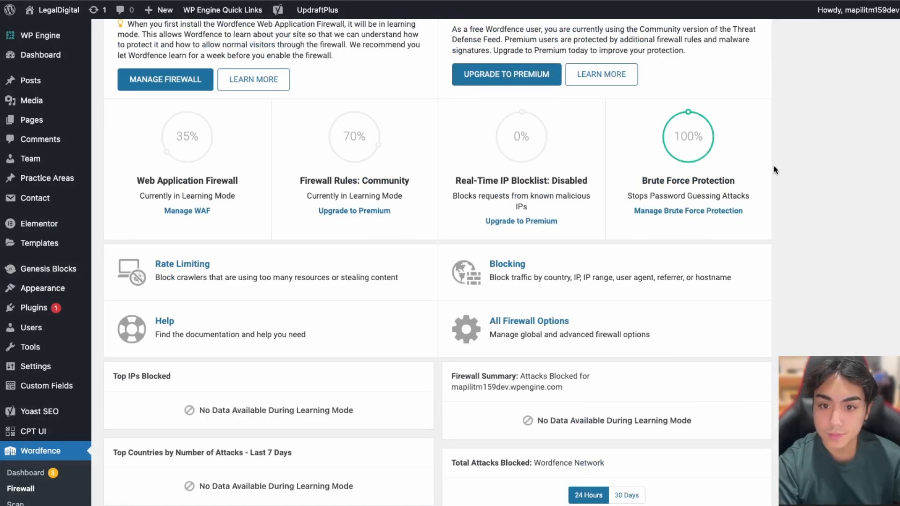
{"action": "scroll", "coordinate": [687, 222], "scroll_direction": "up", "scroll_amount": 2}
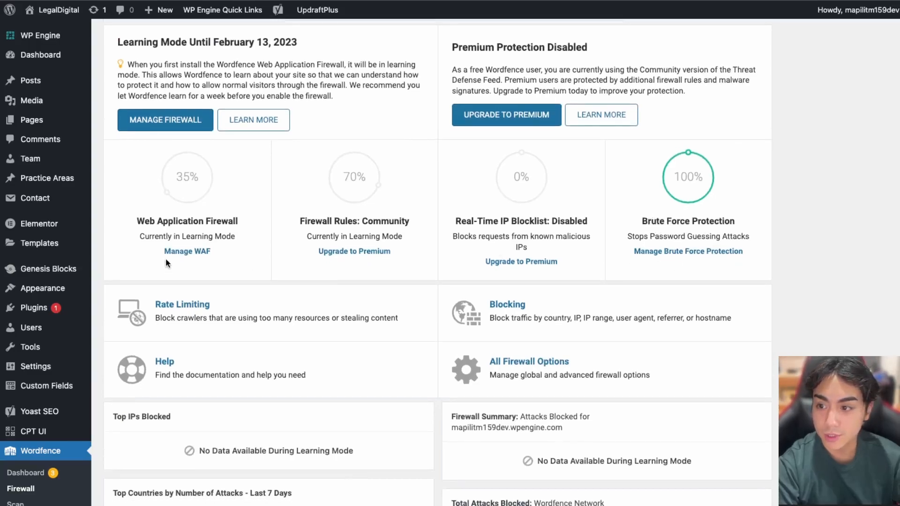
Open the Web Application Firewall options and scroll through its settings
{"action": "left_click", "coordinate": [186, 253]}
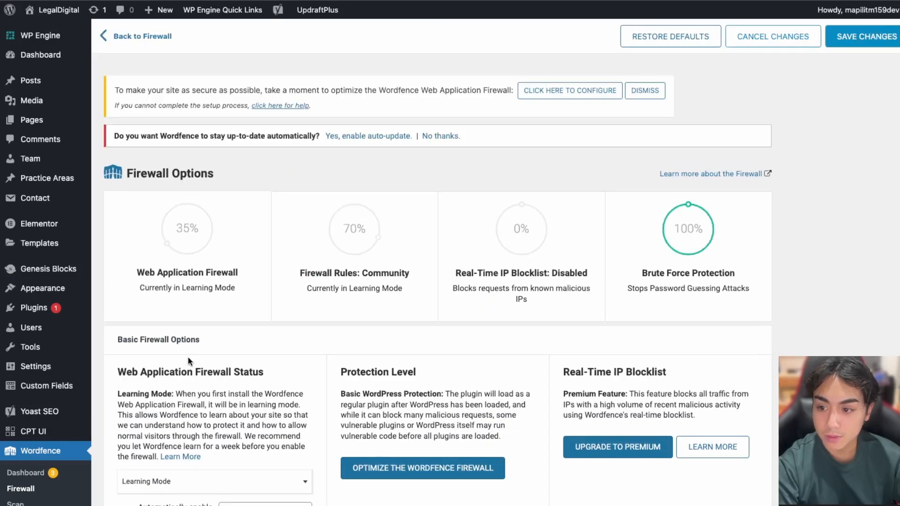
{"action": "scroll", "coordinate": [221, 402], "scroll_direction": "down", "scroll_amount": 2}
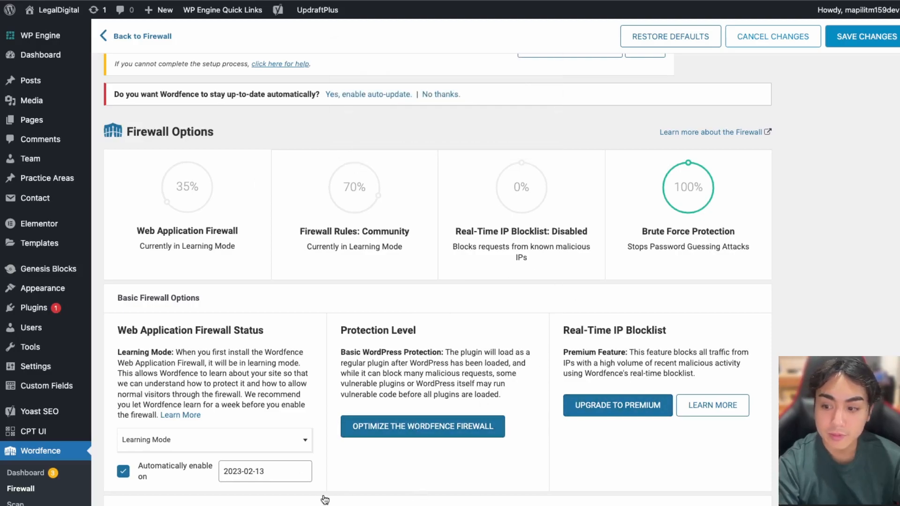
{"action": "scroll", "coordinate": [243, 504], "scroll_direction": "down", "scroll_amount": 4}
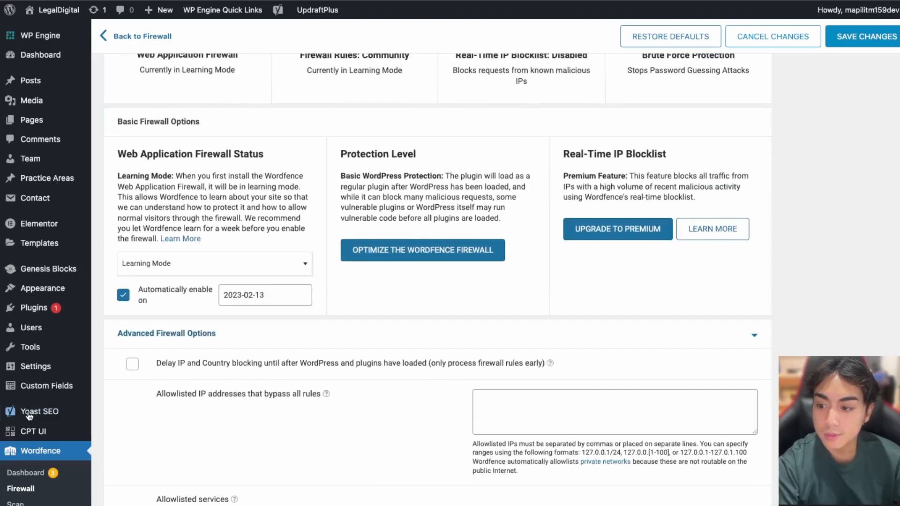
{"action": "scroll", "coordinate": [123, 460], "scroll_direction": "down", "scroll_amount": 1}
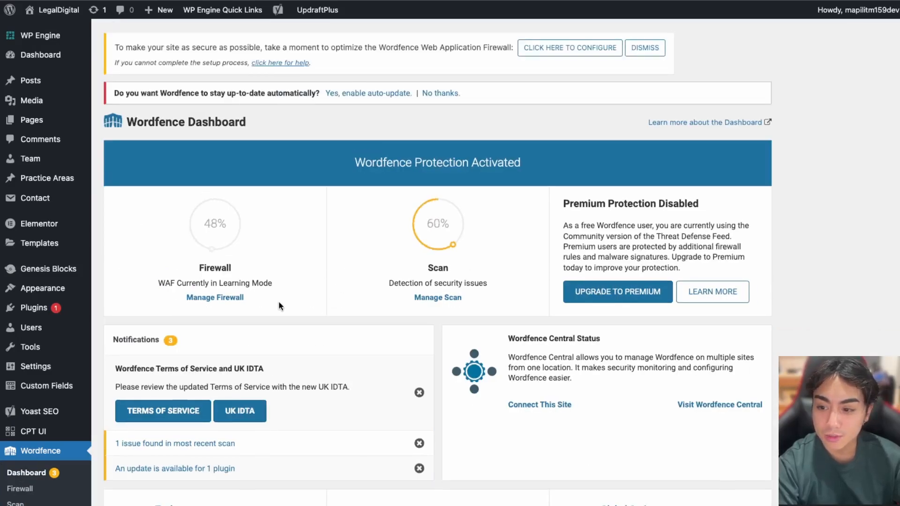
Open the Wordfence Scan page and dismiss its introductory tour
{"action": "left_click", "coordinate": [22, 503]}
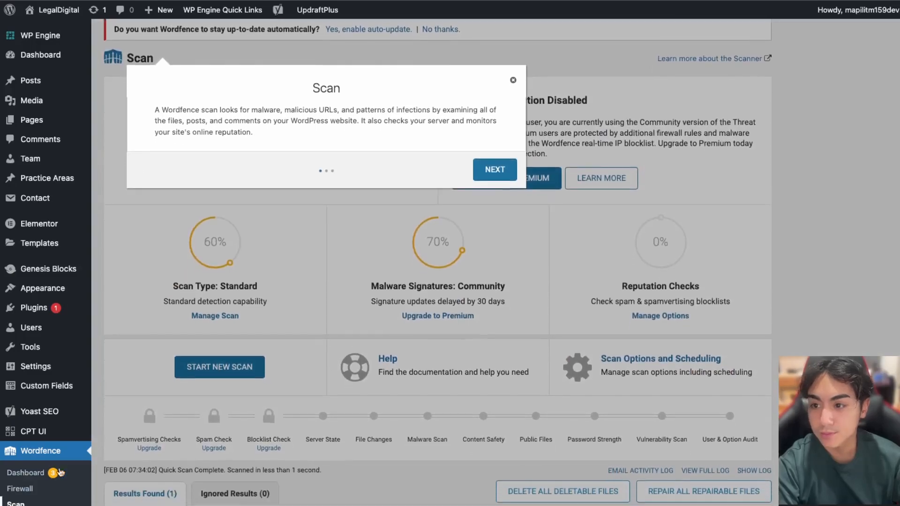
{"action": "left_click", "coordinate": [501, 169]}
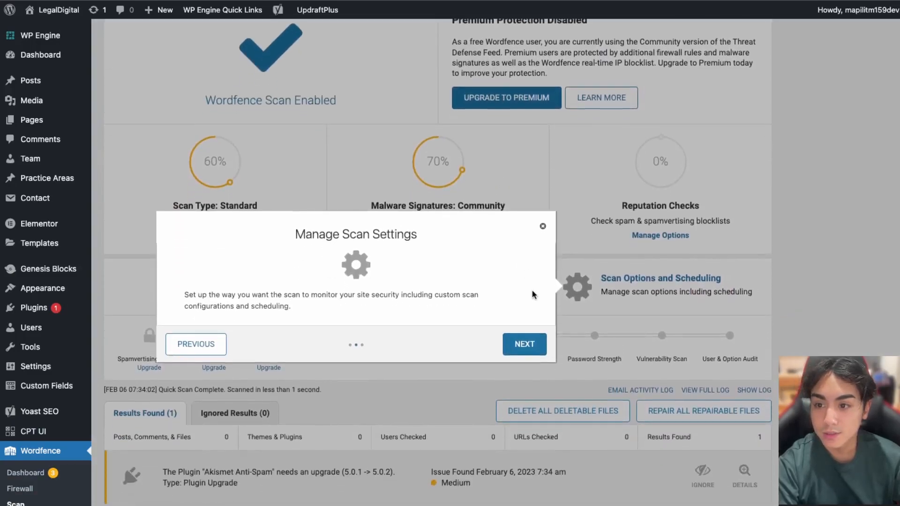
{"action": "left_click", "coordinate": [525, 346]}
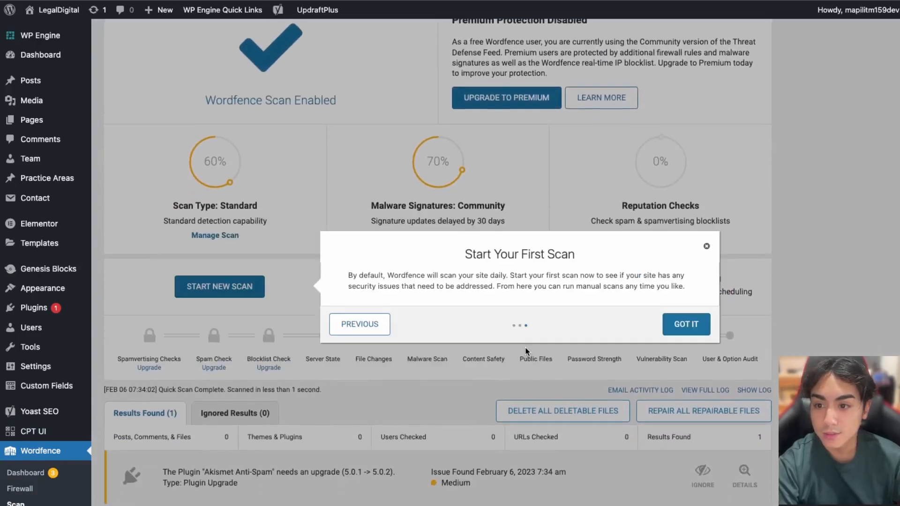
{"action": "left_click", "coordinate": [692, 331]}
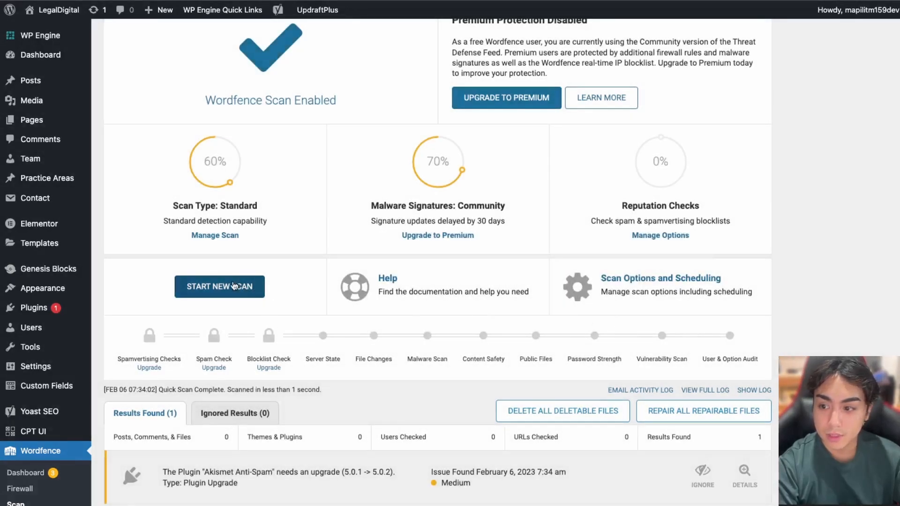
Run a new Wordfence scan that checks 8207 files and 260 URLs and reports 2 issues
{"action": "left_click", "coordinate": [228, 293]}
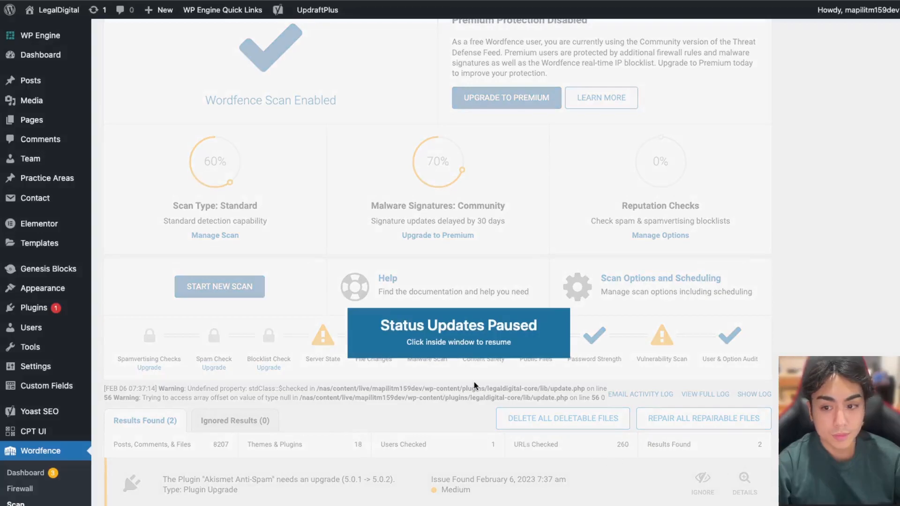
{"action": "left_click", "coordinate": [479, 395]}
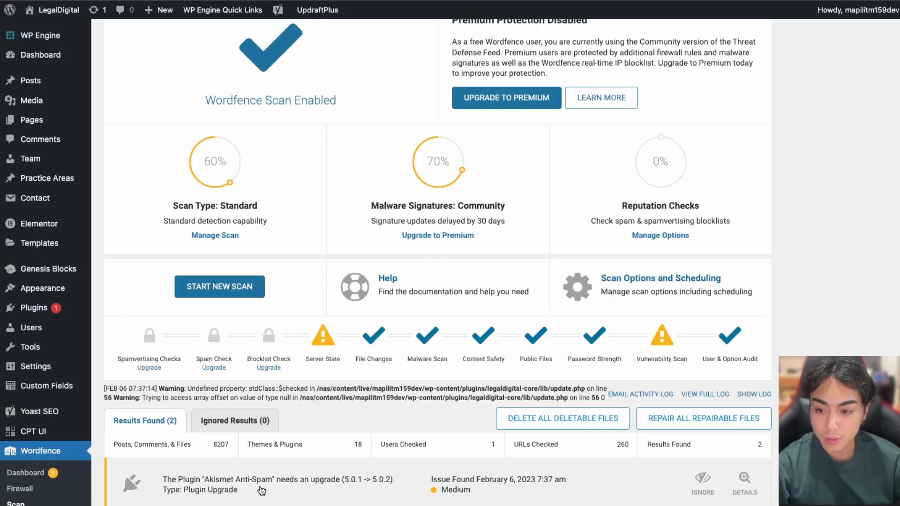
{"action": "scroll", "coordinate": [262, 490], "scroll_direction": "down", "scroll_amount": 1}
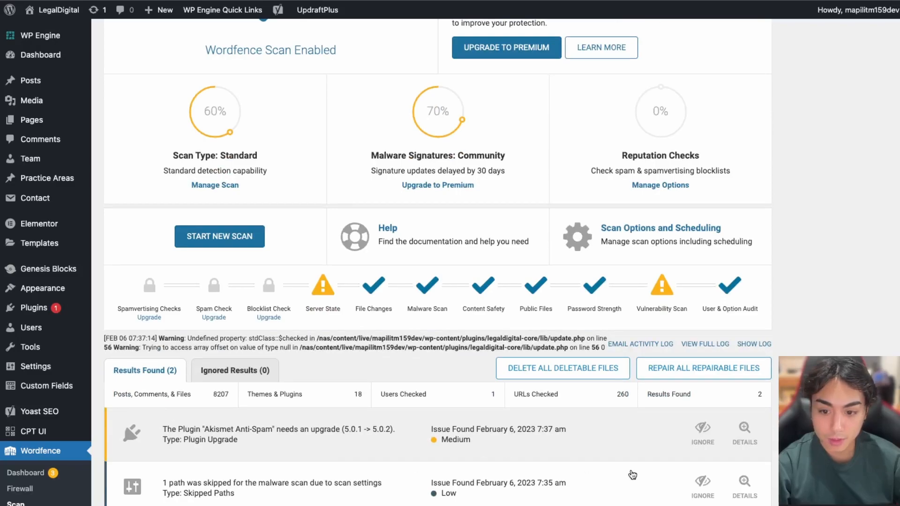
{"action": "scroll", "coordinate": [632, 475], "scroll_direction": "up", "scroll_amount": 2}
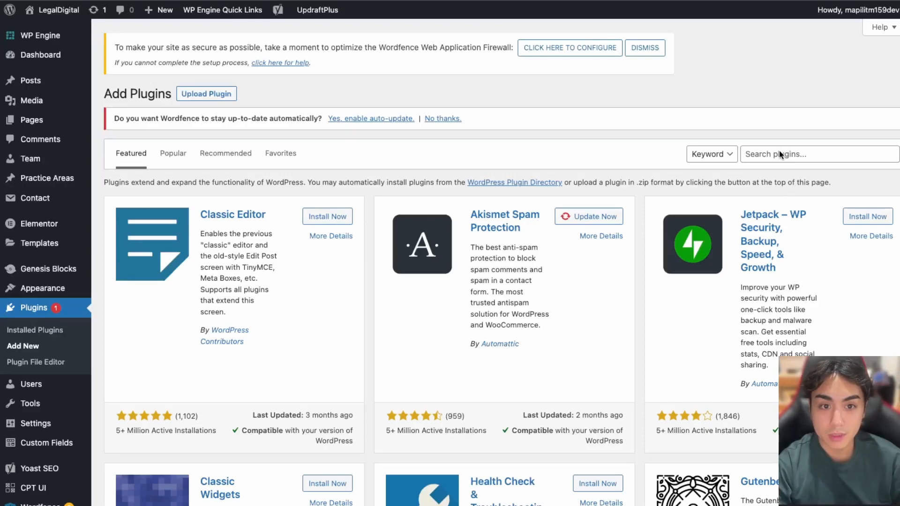
Search the plugin directory for 'speed' and install LiteSpeed Cache from the results
{"action": "left_click", "coordinate": [779, 153]}
{"action": "type", "text": "speed"}
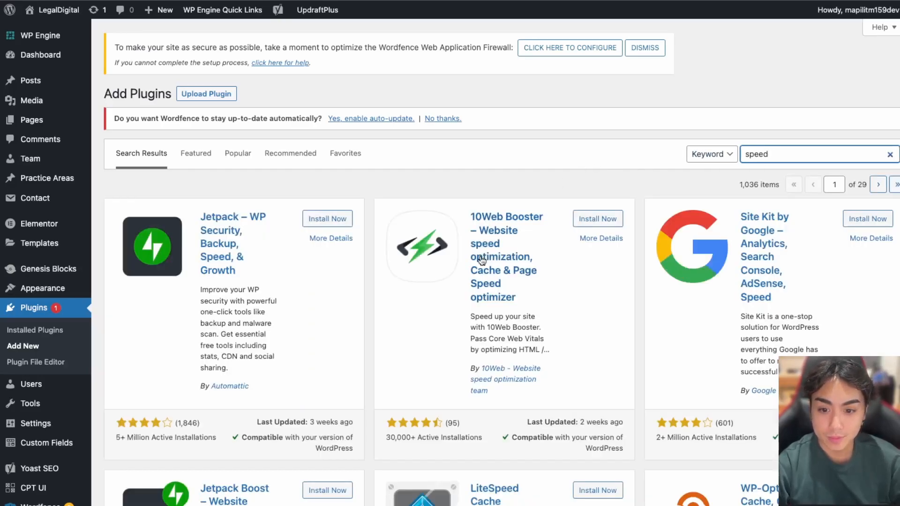
{"action": "scroll", "coordinate": [482, 261], "scroll_direction": "down", "scroll_amount": 4}
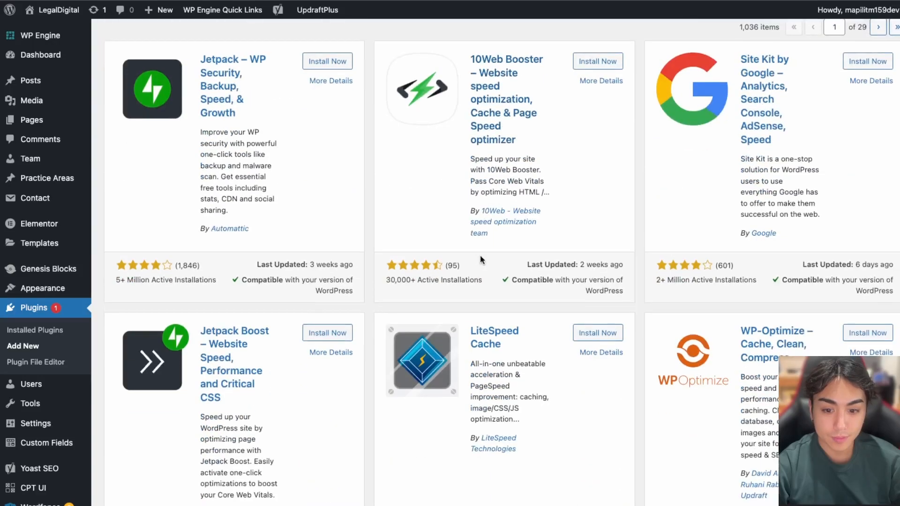
{"action": "scroll", "coordinate": [449, 504], "scroll_direction": "down", "scroll_amount": 2}
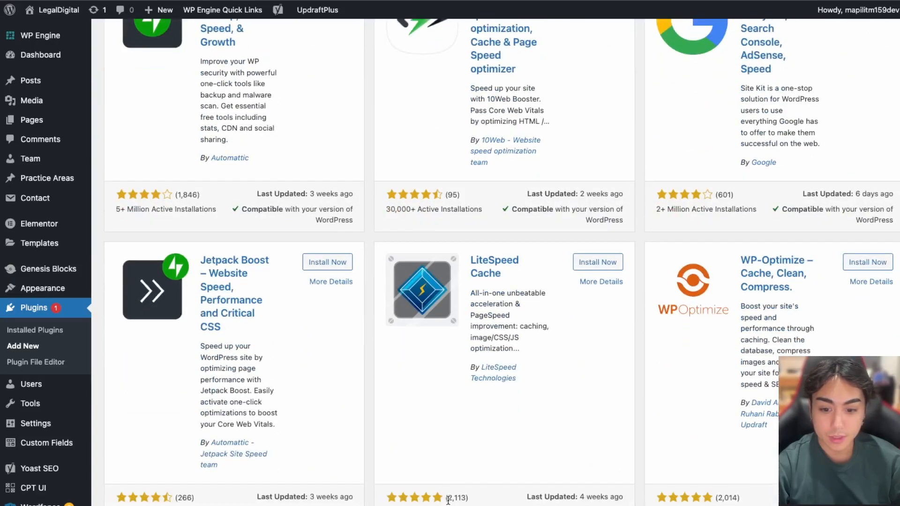
{"action": "left_click", "coordinate": [594, 270]}
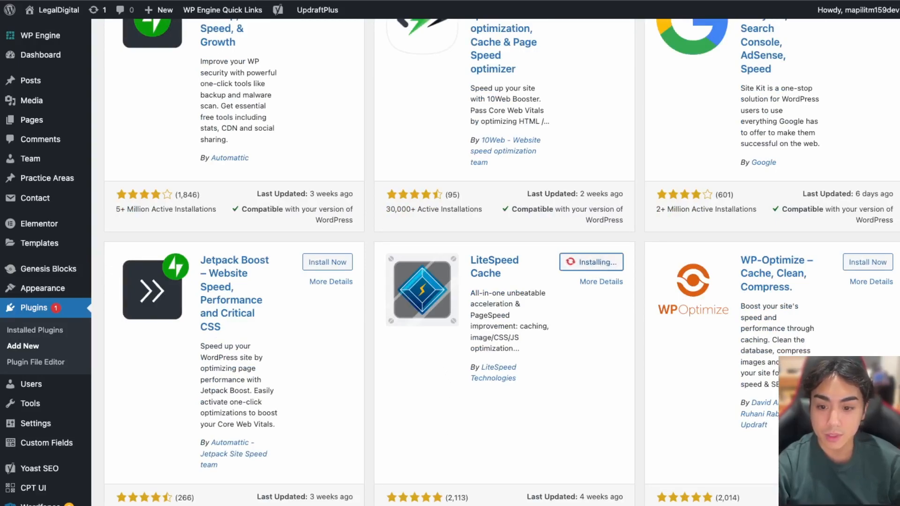
{"action": "scroll", "coordinate": [600, 503], "scroll_direction": "down", "scroll_amount": 8}
{"action": "scroll", "coordinate": [600, 504], "scroll_direction": "down", "scroll_amount": 9}
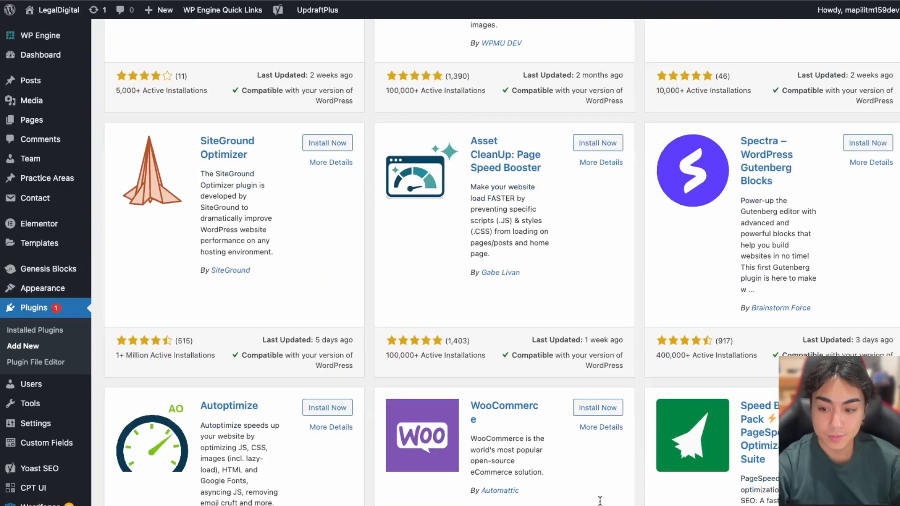
{"action": "scroll", "coordinate": [600, 501], "scroll_direction": "up", "scroll_amount": 17}
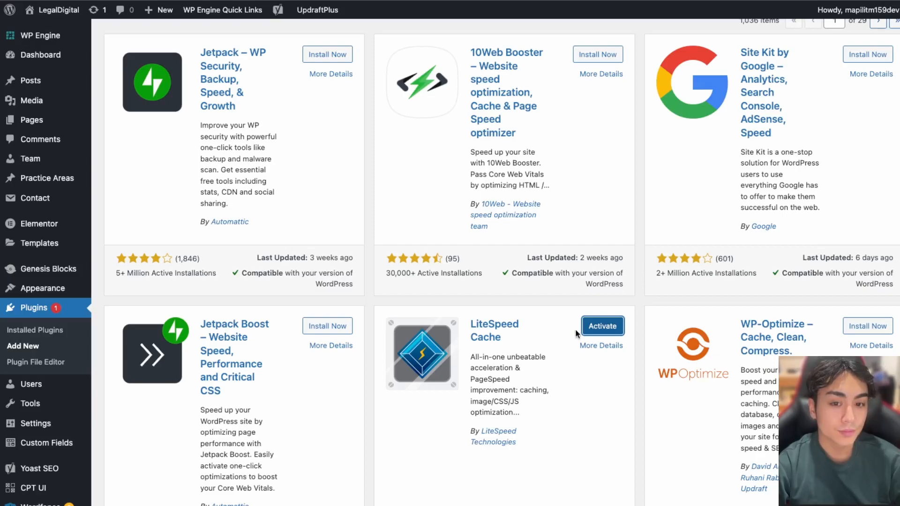
Activate LiteSpeed Cache and go to its Configuration Presets page from the sidebar menu
{"action": "left_click", "coordinate": [604, 327]}
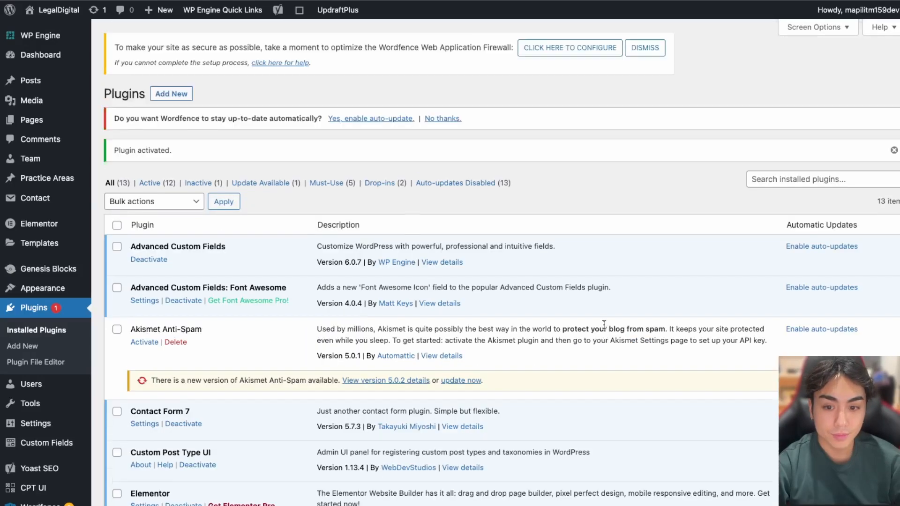
{"action": "mouse_move", "coordinate": [88, 467]}
{"action": "mouse_move", "coordinate": [128, 501]}
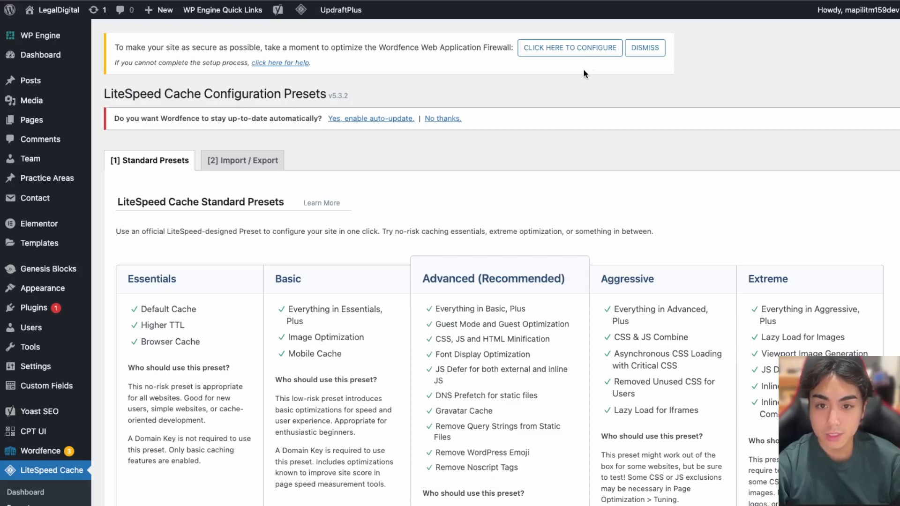
Look through LiteSpeed Cache's Dashboard, General settings and Cache Control settings, with Enable Cache on
{"action": "scroll", "coordinate": [567, 81], "scroll_direction": "down", "scroll_amount": 6}
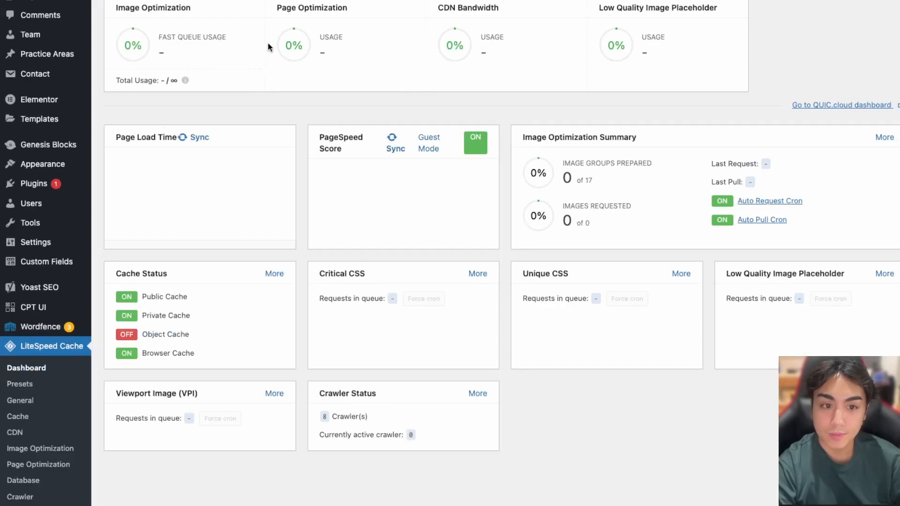
{"action": "left_click", "coordinate": [23, 401]}
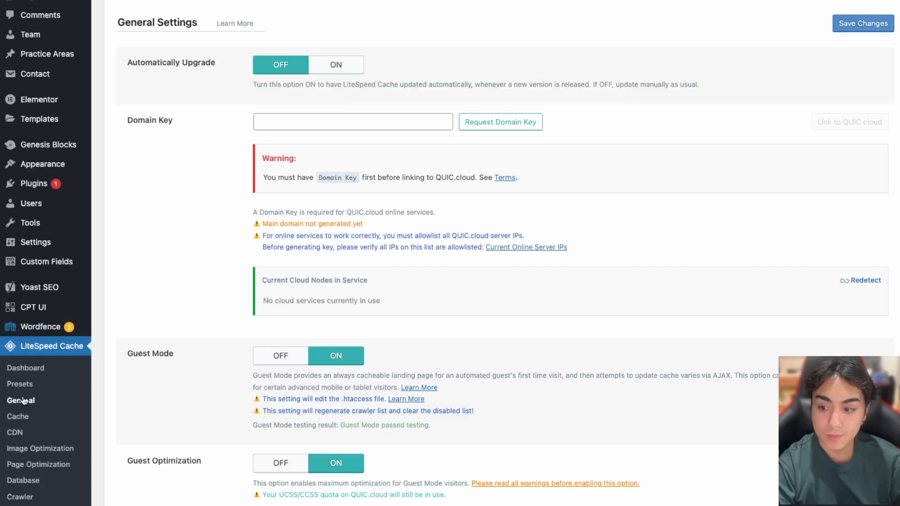
{"action": "scroll", "coordinate": [252, 340], "scroll_direction": "down", "scroll_amount": 5}
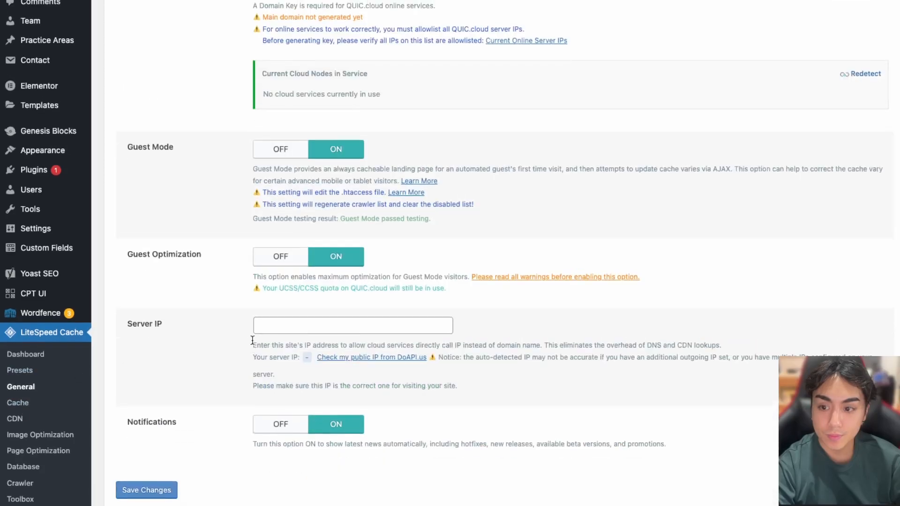
{"action": "left_click", "coordinate": [17, 403]}
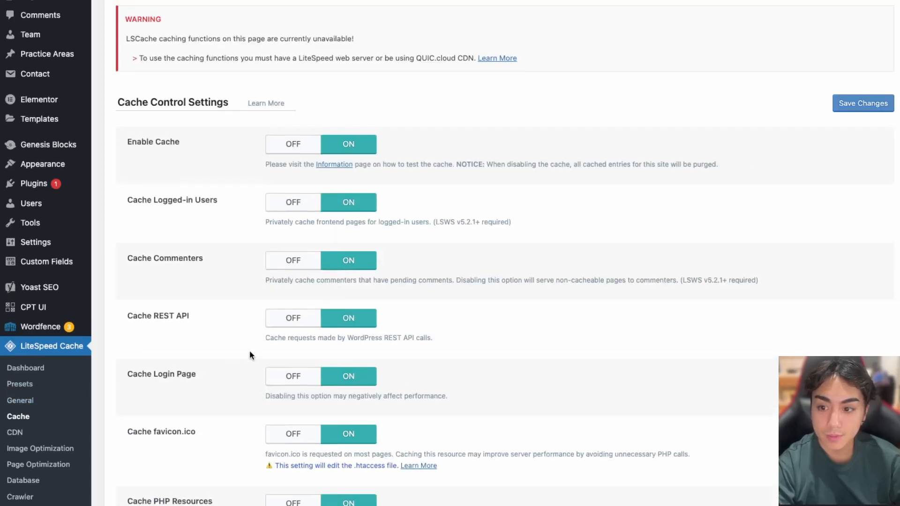
{"action": "scroll", "coordinate": [249, 355], "scroll_direction": "down", "scroll_amount": 4}
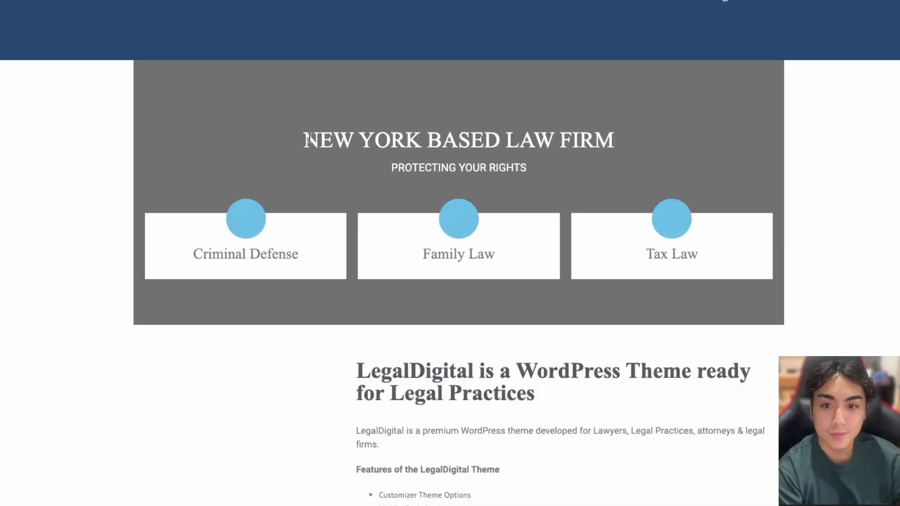
Scroll through the LegalDigital home page and go to the Our Story page
{"action": "scroll", "coordinate": [310, 141], "scroll_direction": "down", "scroll_amount": 20}
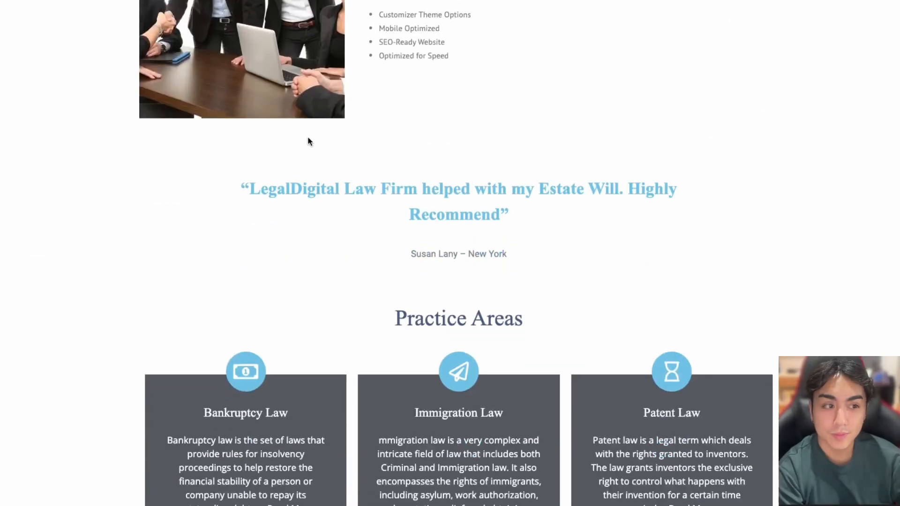
{"action": "scroll", "coordinate": [308, 142], "scroll_direction": "up", "scroll_amount": 10}
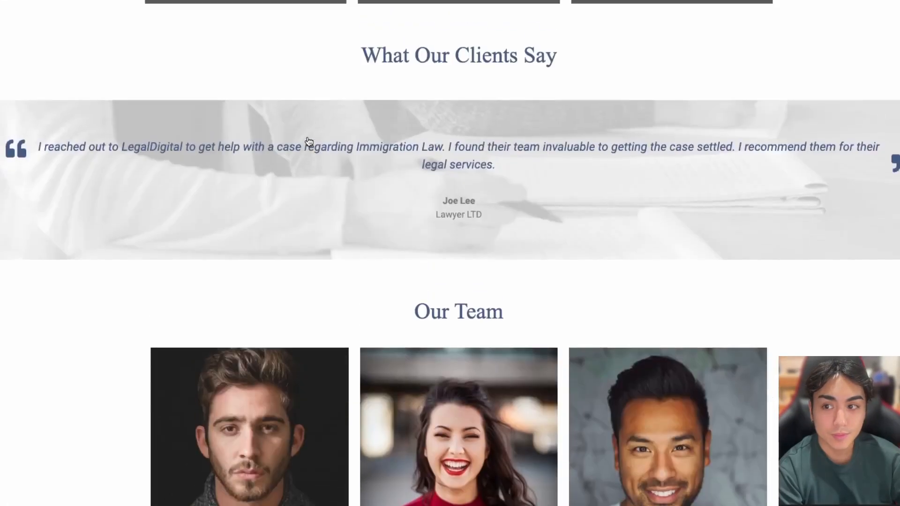
{"action": "scroll", "coordinate": [308, 141], "scroll_direction": "down", "scroll_amount": 20}
{"action": "scroll", "coordinate": [308, 140], "scroll_direction": "up", "scroll_amount": 4}
{"action": "scroll", "coordinate": [307, 137], "scroll_direction": "up", "scroll_amount": 20}
{"action": "mouse_move", "coordinate": [524, 9]}
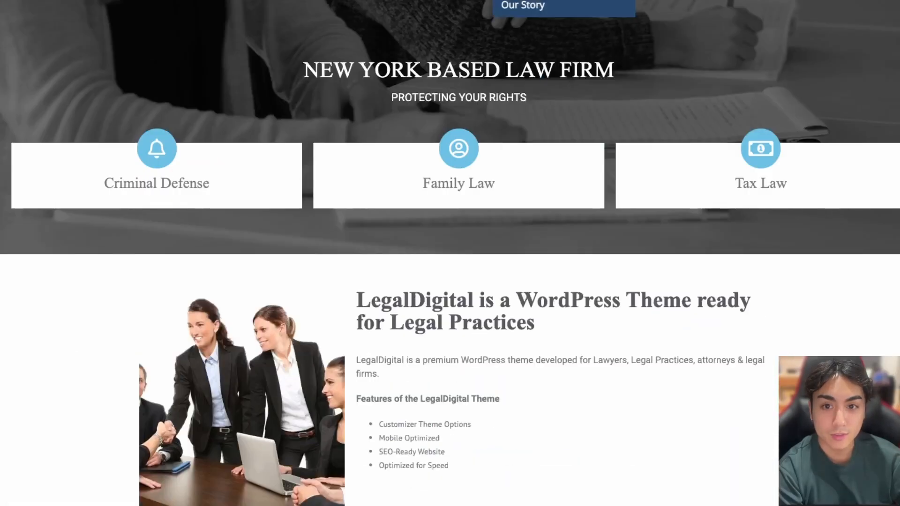
{"action": "left_click", "coordinate": [524, 9]}
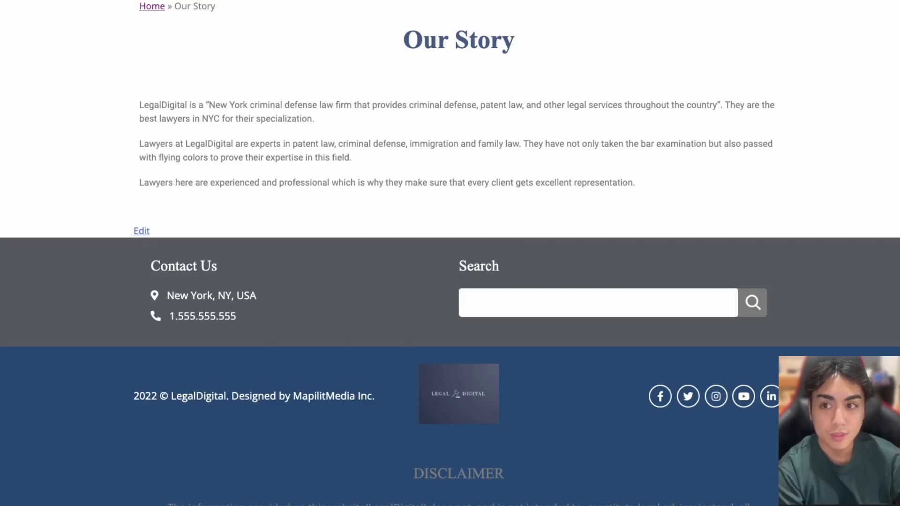
View the Contact page with its Leave us a message form
{"action": "left_click", "coordinate": [793, 1]}
{"action": "scroll", "coordinate": [237, 291], "scroll_direction": "down", "scroll_amount": 5}
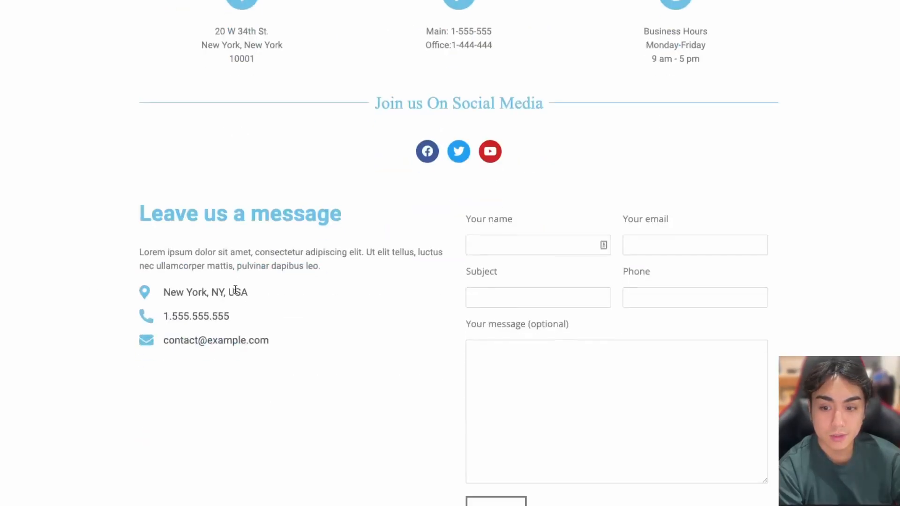
{"action": "scroll", "coordinate": [123, 299], "scroll_direction": "down", "scroll_amount": 1}
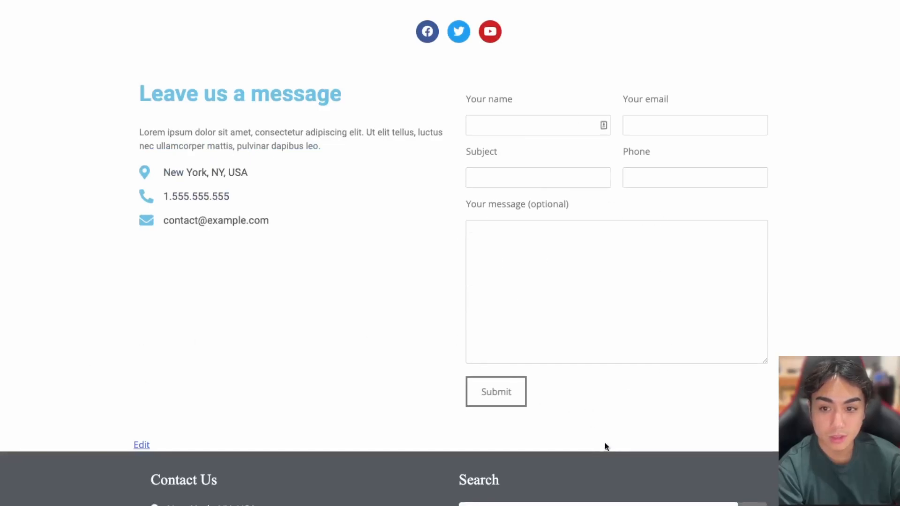
{"action": "scroll", "coordinate": [605, 445], "scroll_direction": "up", "scroll_amount": 5}
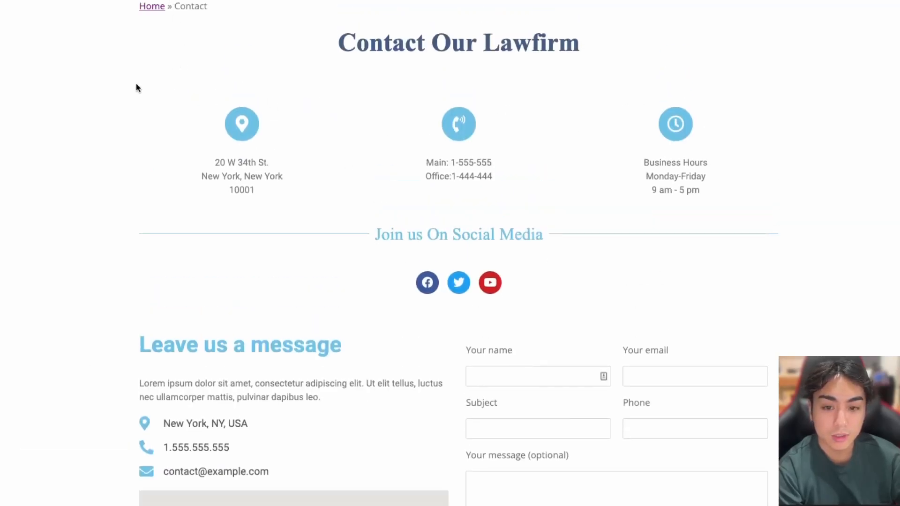